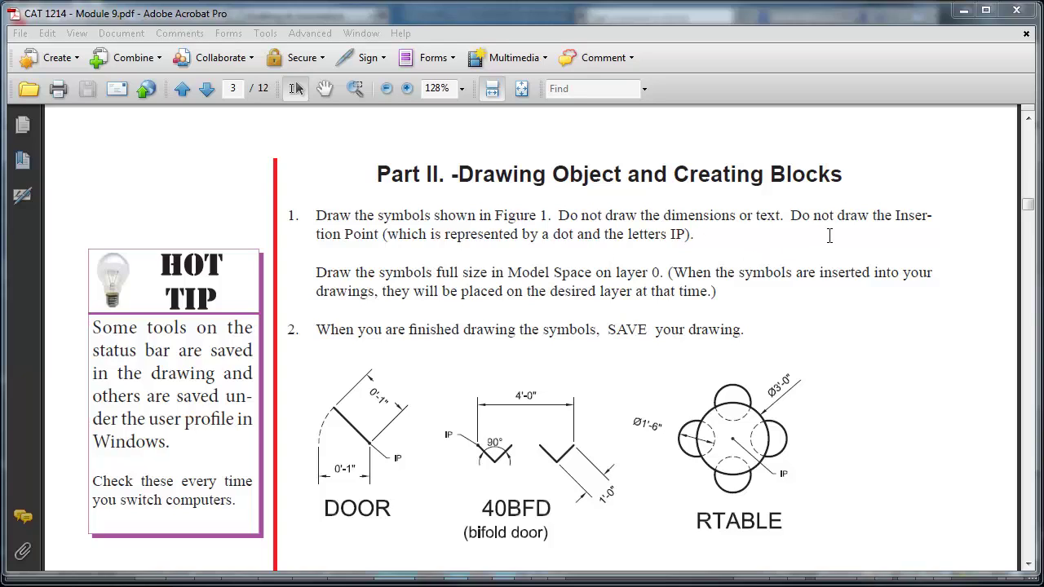
- Read the Part II instructions in the module PDF and examine the symbols shown in Figure 1
scroll(828, 237, "down", 3)
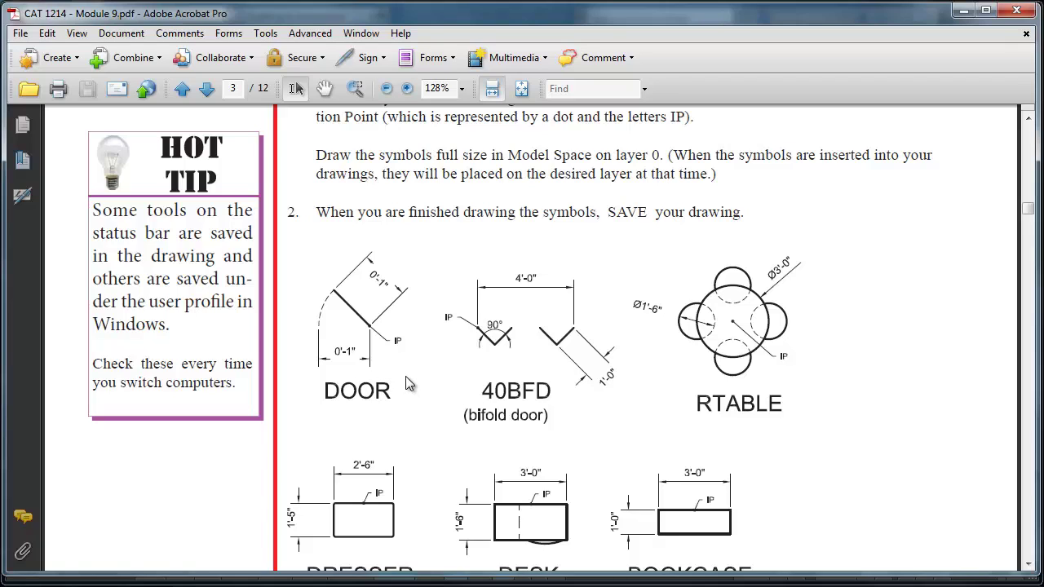
scroll(408, 382, "up", 4)
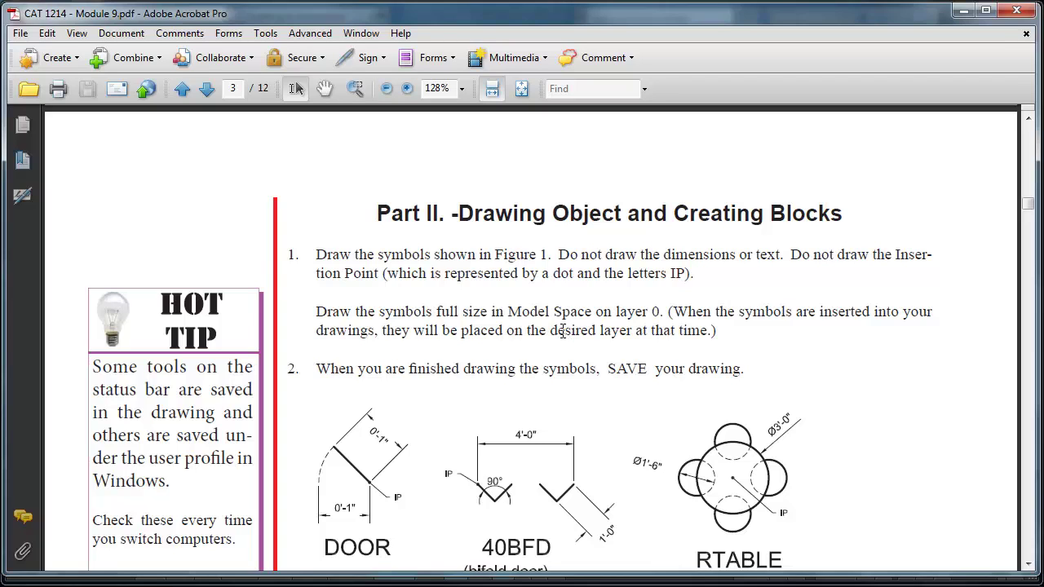
scroll(561, 333, "down", 2)
scroll(561, 334, "down", 4)
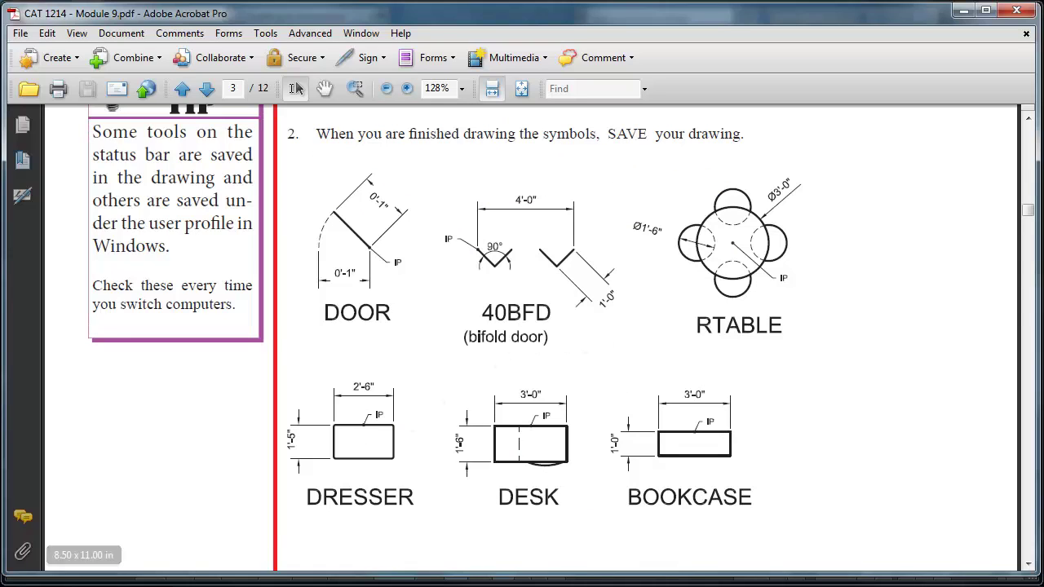
- Switch to the Architecture Symbols drawing in AutoCAD and compare its door symbol with the DOOR figure in the PDF
mouse_move(57, 579)
left_click(59, 510)
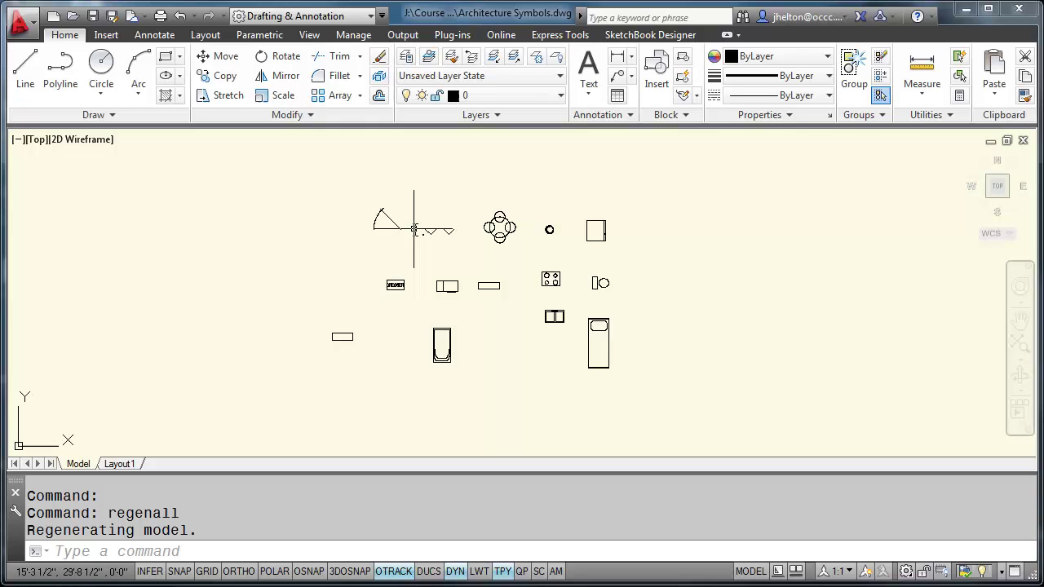
scroll(414, 230, "up", 6)
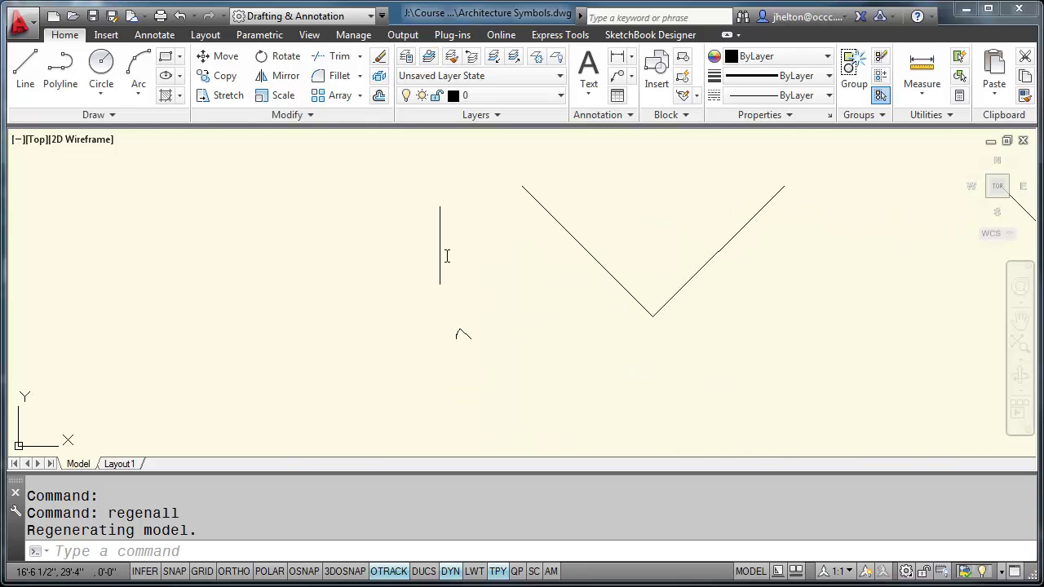
scroll(461, 343, "down", 3)
scroll(459, 321, "up", 5)
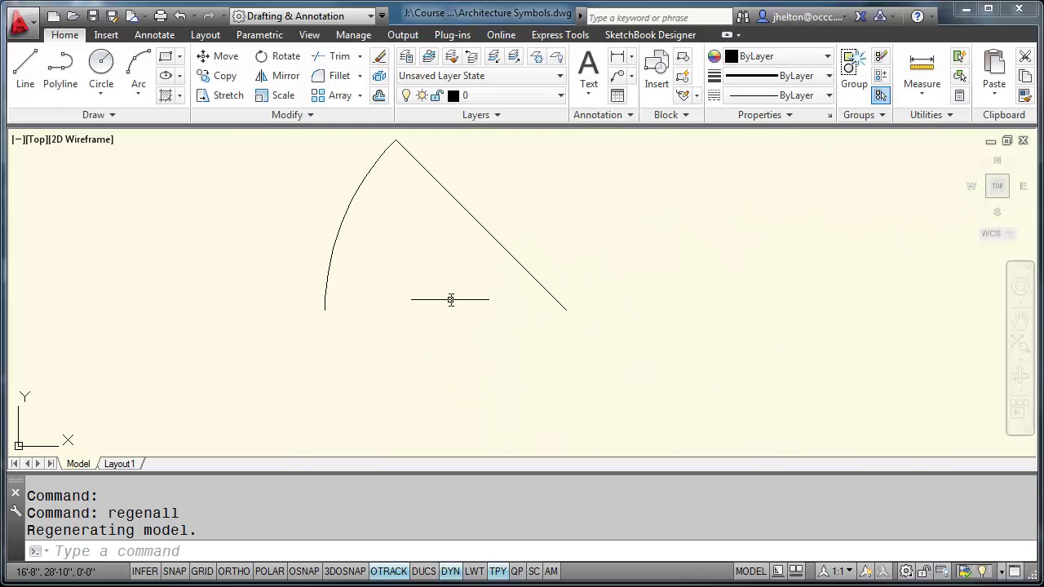
middle_click_drag(448, 299, 427, 310)
mouse_move(422, 269)
middle_mouse_down()
mouse_move(413, 294)
mouse_move(273, 414)
middle_mouse_up()
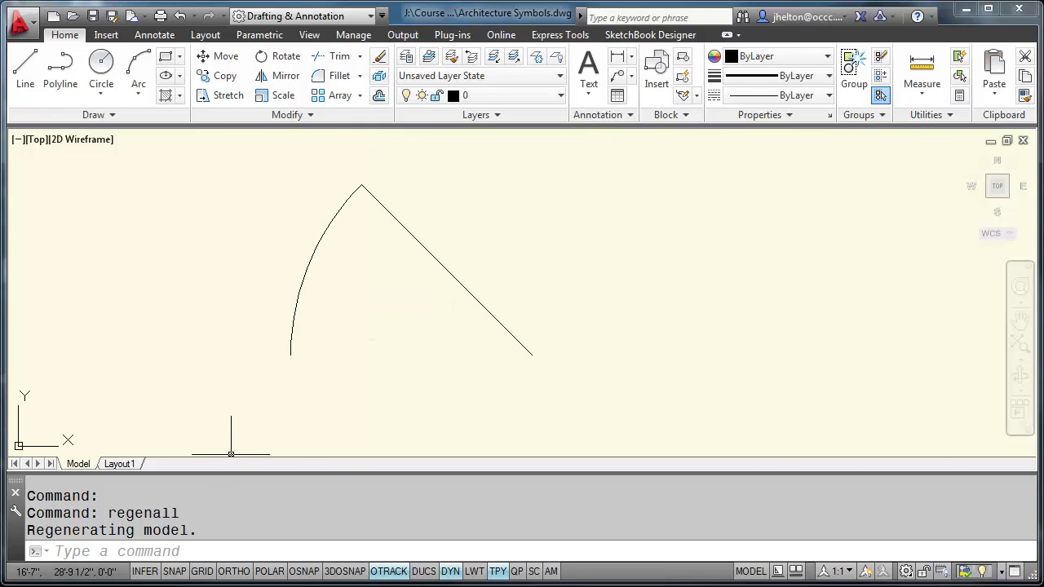
left_click(47, 477)
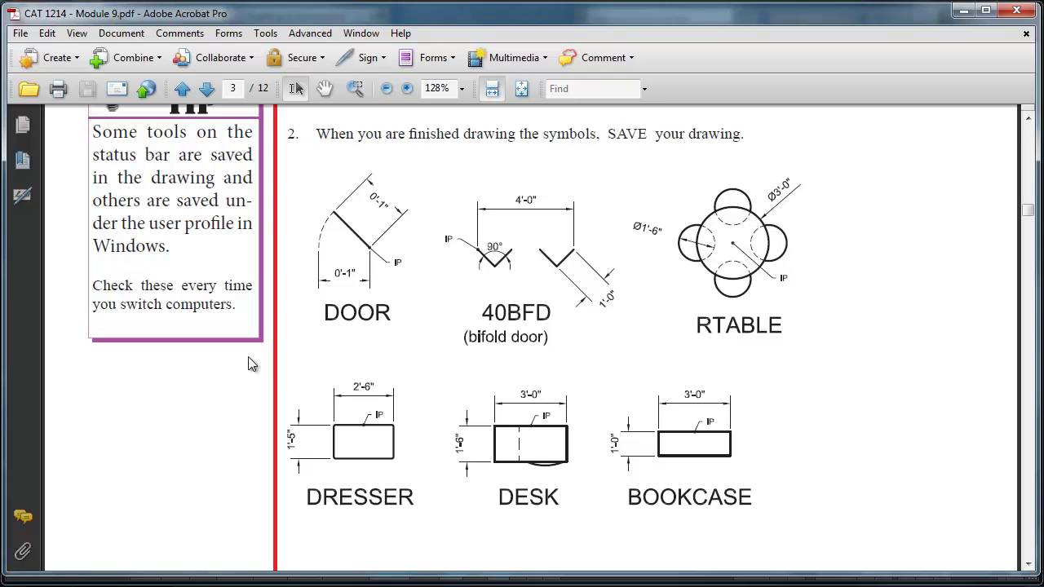
key("alt+Tab")
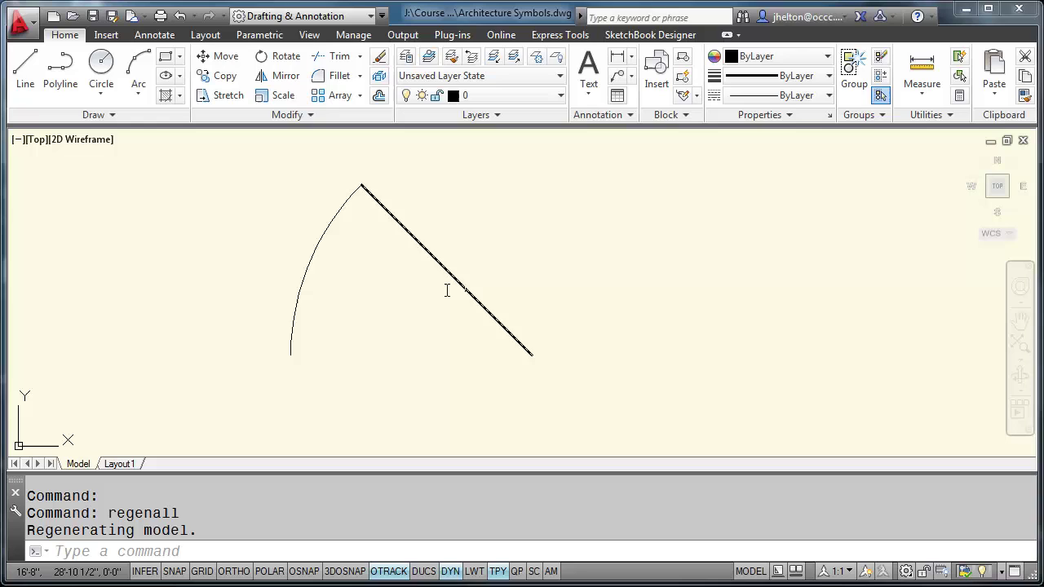
scroll(366, 286, "down", 2)
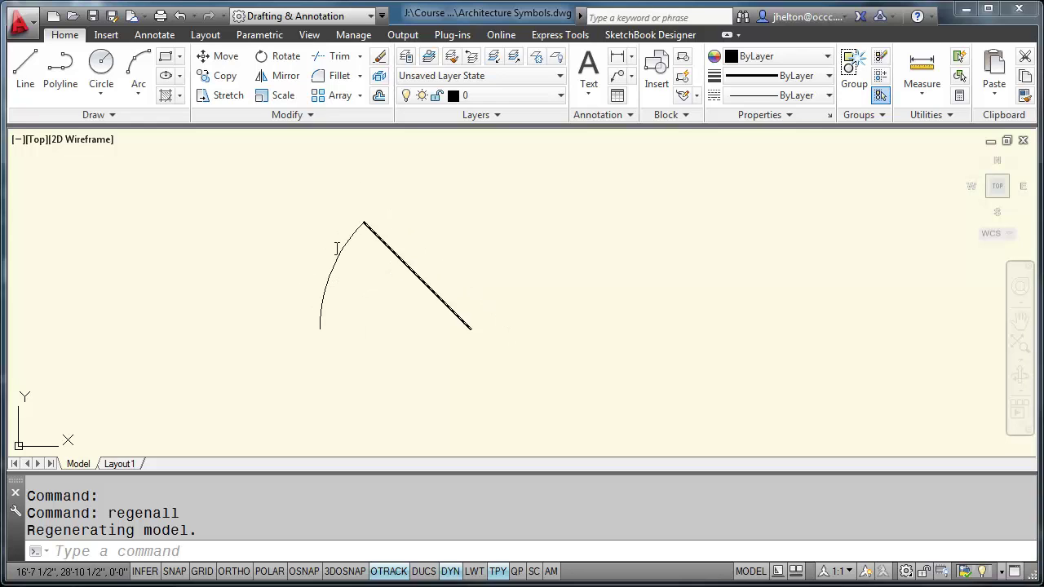
- Draw a 1-inch line at 135° beside the door symbol, using polar tracking at 45° increments and dynamic input off
left_click(25, 72)
left_click(641, 331)
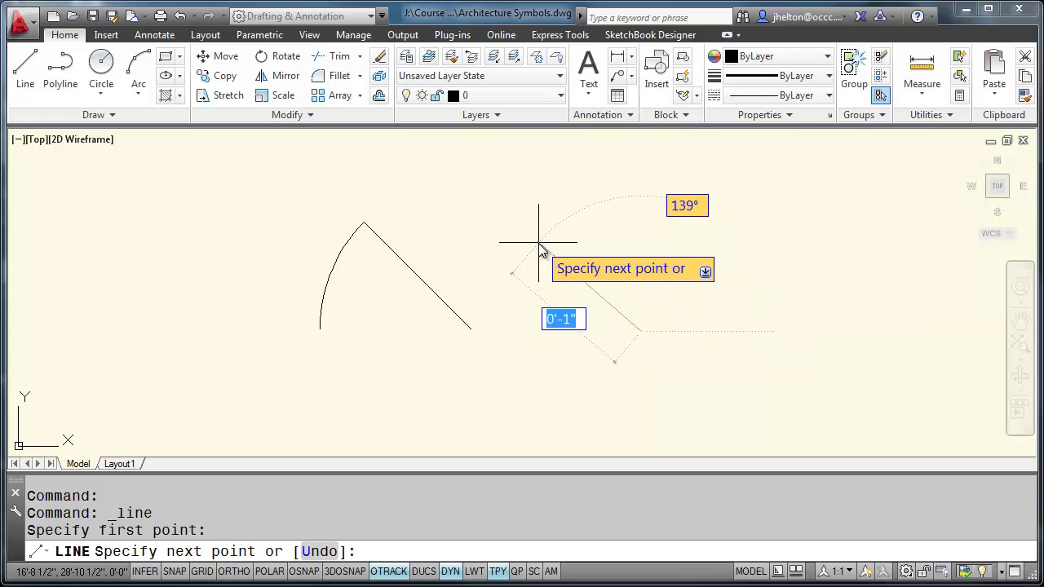
left_click(269, 571)
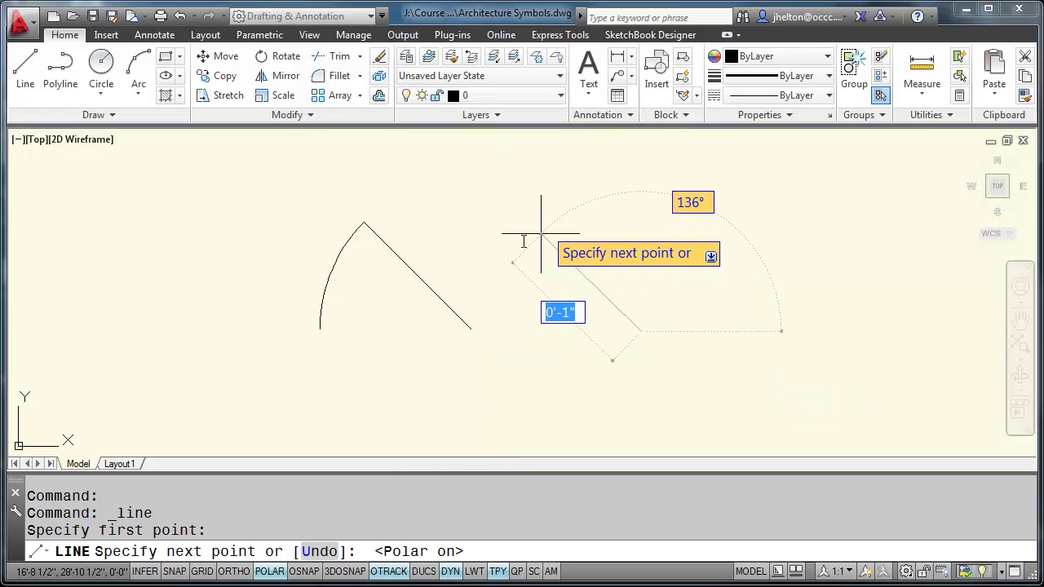
right_click(271, 572)
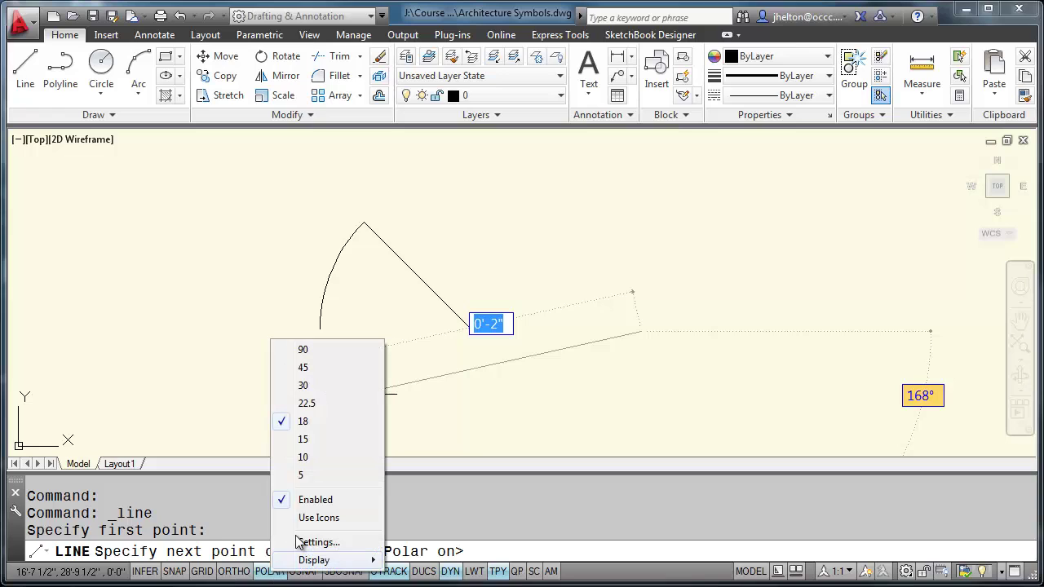
left_click(313, 368)
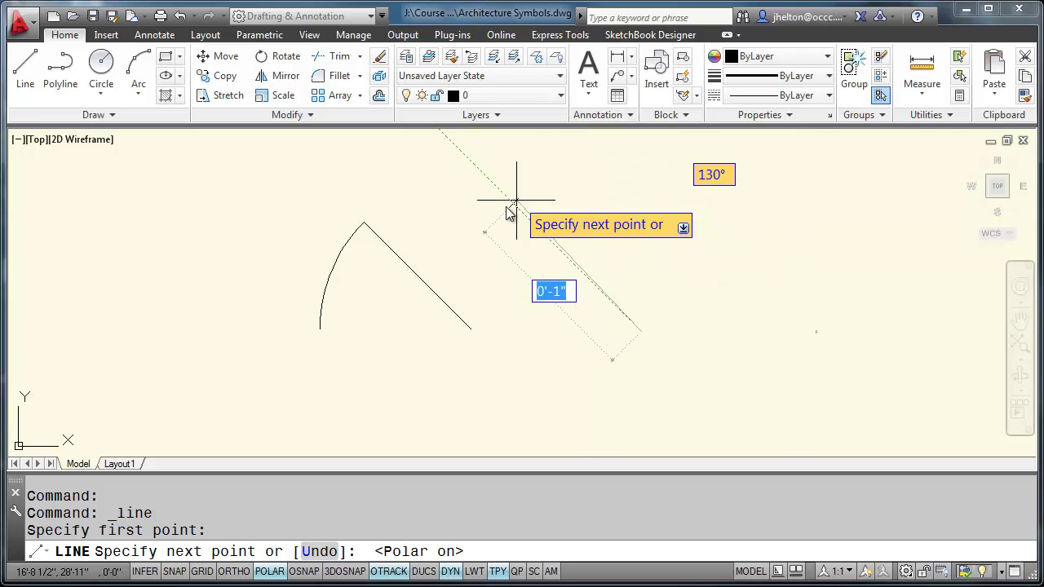
left_click(450, 571)
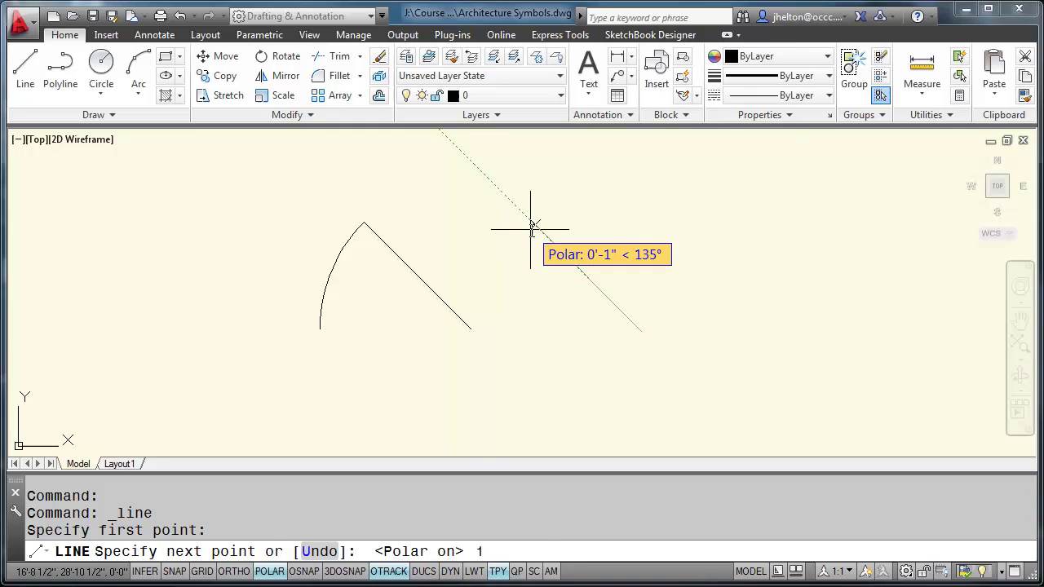
key("Return")
key("Return")
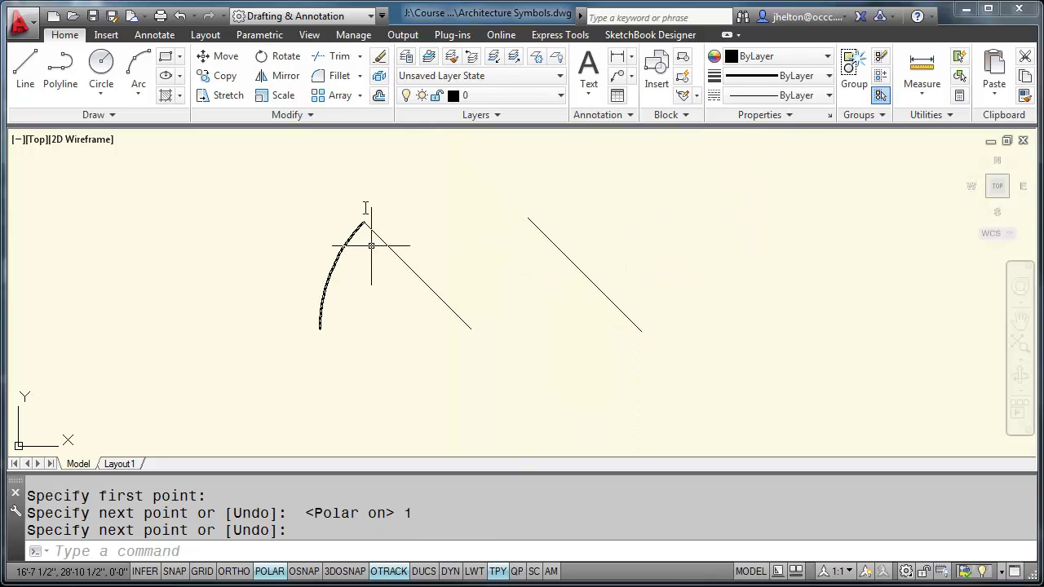
- With object snap on, draw a Start, Center, End arc from the new line's upper end, centred on its lower end, ending at 180°
left_click(143, 97)
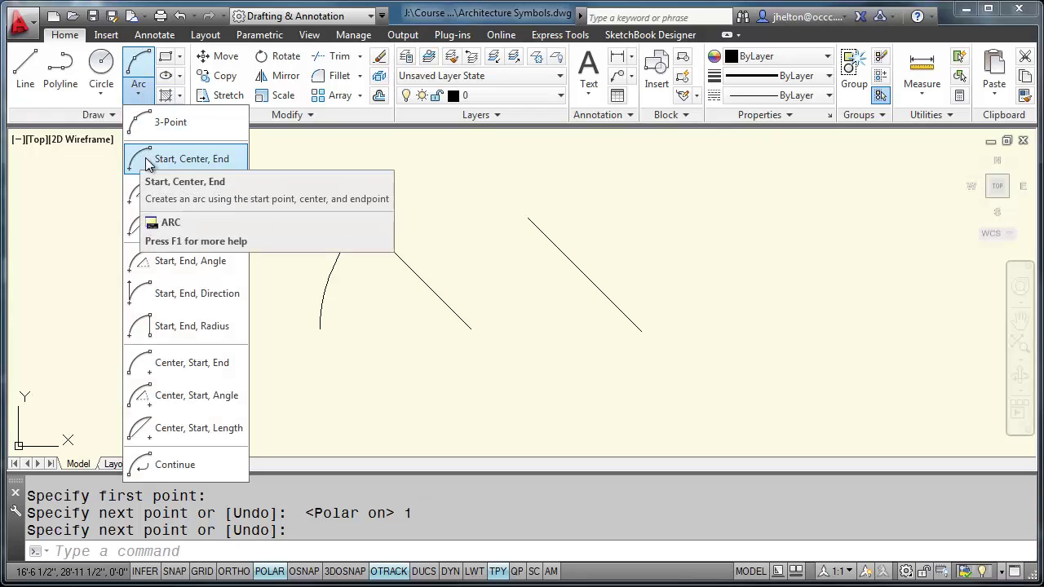
left_click(191, 159)
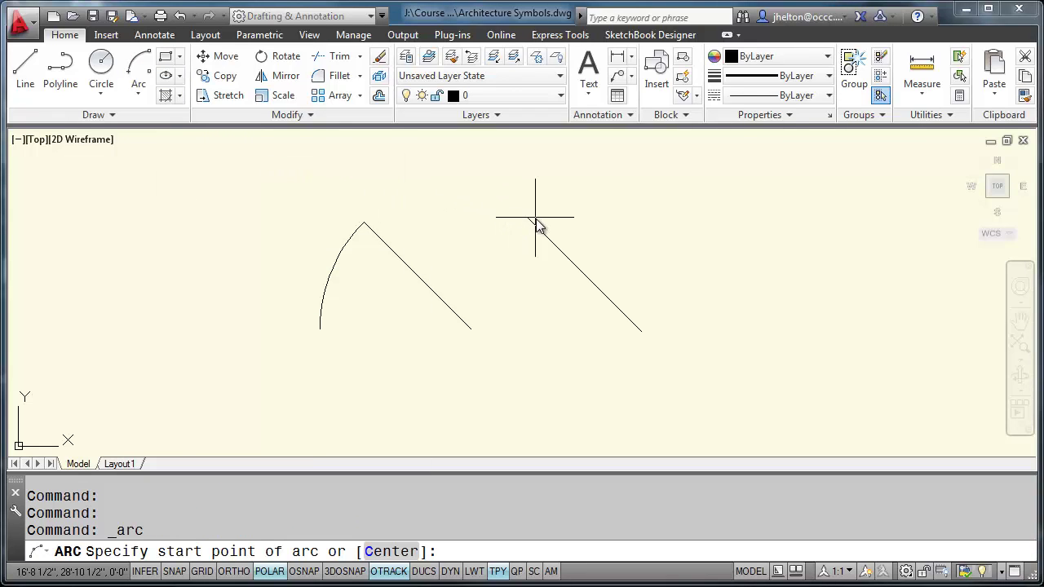
key("F3")
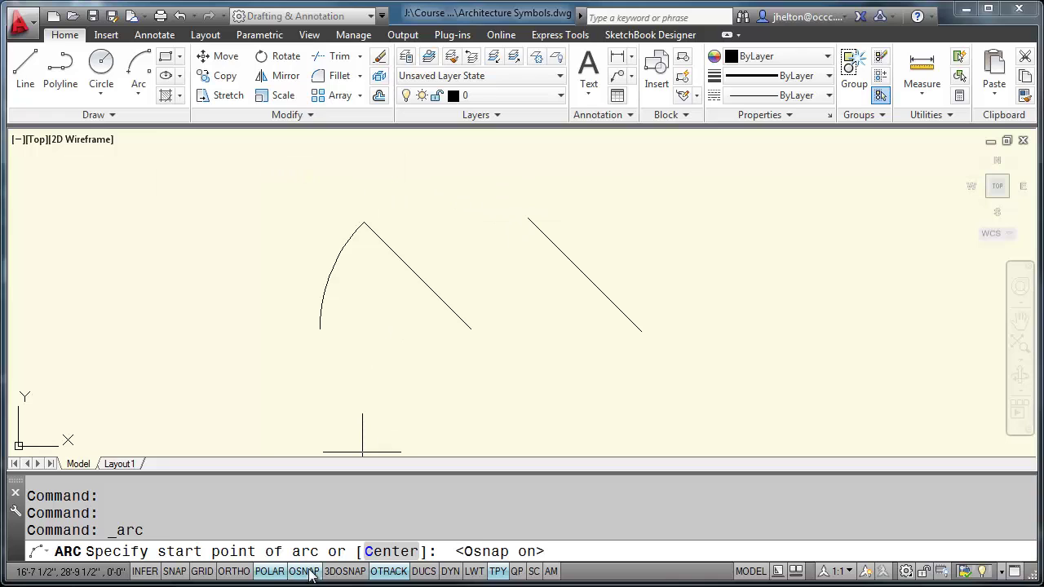
left_click(528, 218)
left_click(641, 332)
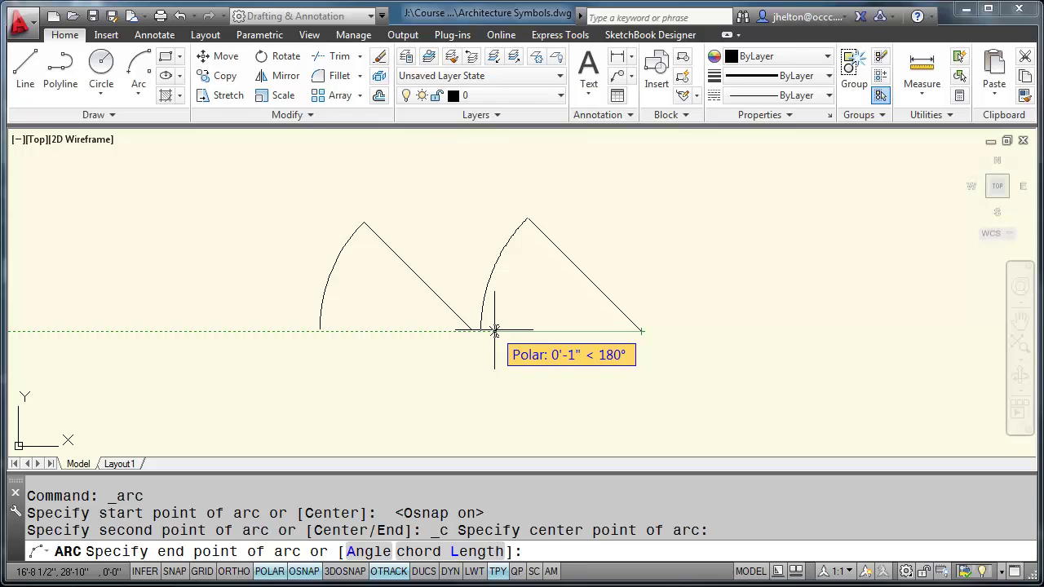
left_click(494, 330)
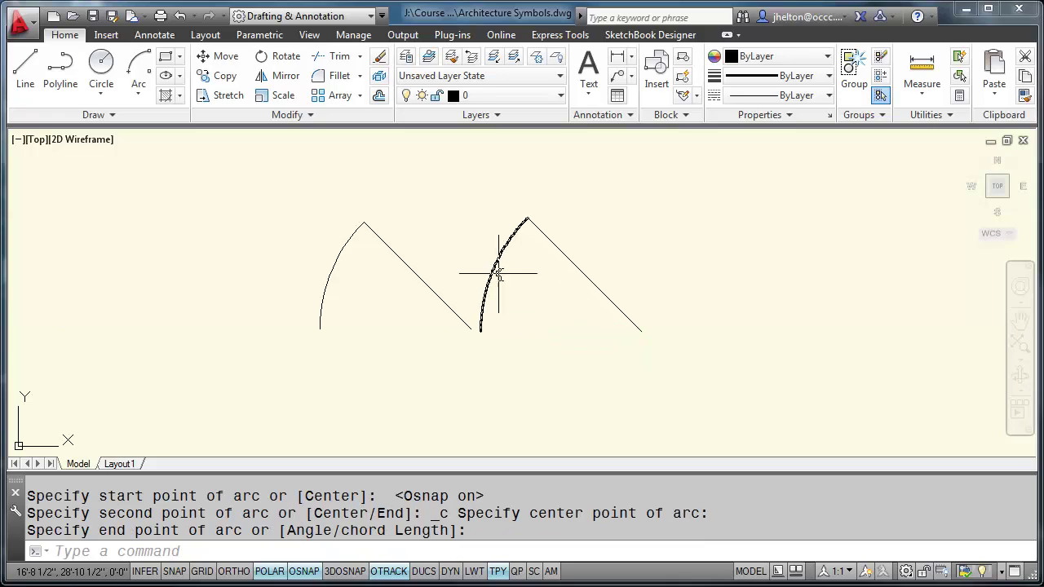
- Erase the practice line and arc beside the original door symbol
left_click(577, 215)
left_click(486, 240)
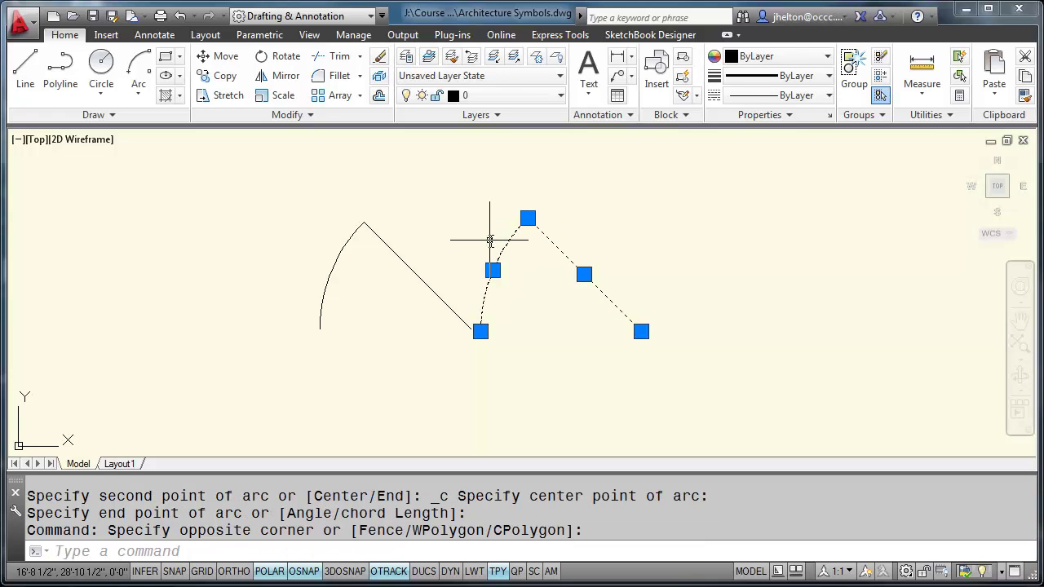
key("Delete")
middle_click_drag(438, 284, 491, 281)
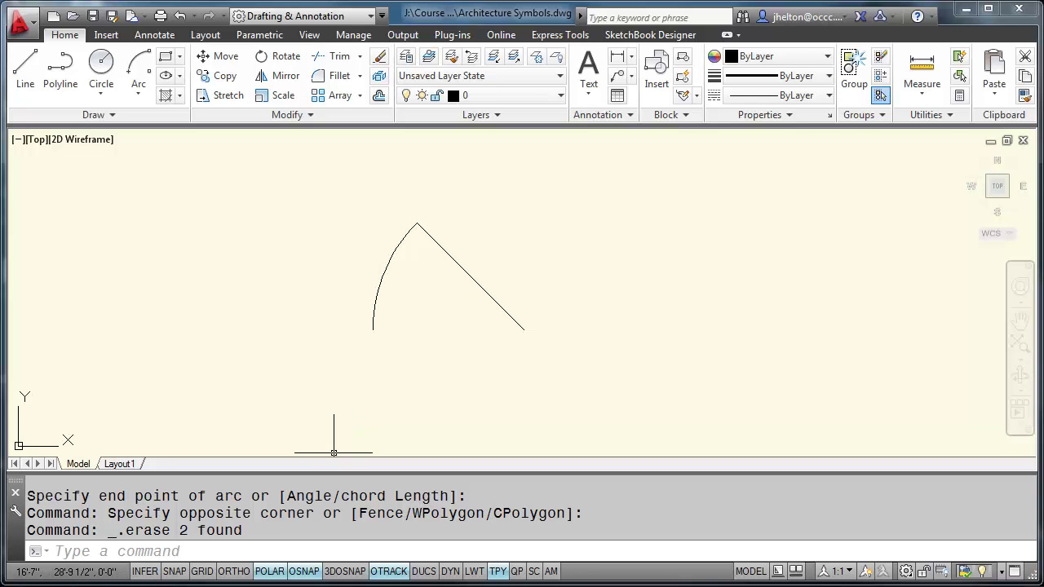
- Check the DOOR insertion point in the PDF and start an AutoCAD block definition named Door, based at the door line's lower end
left_click(49, 510)
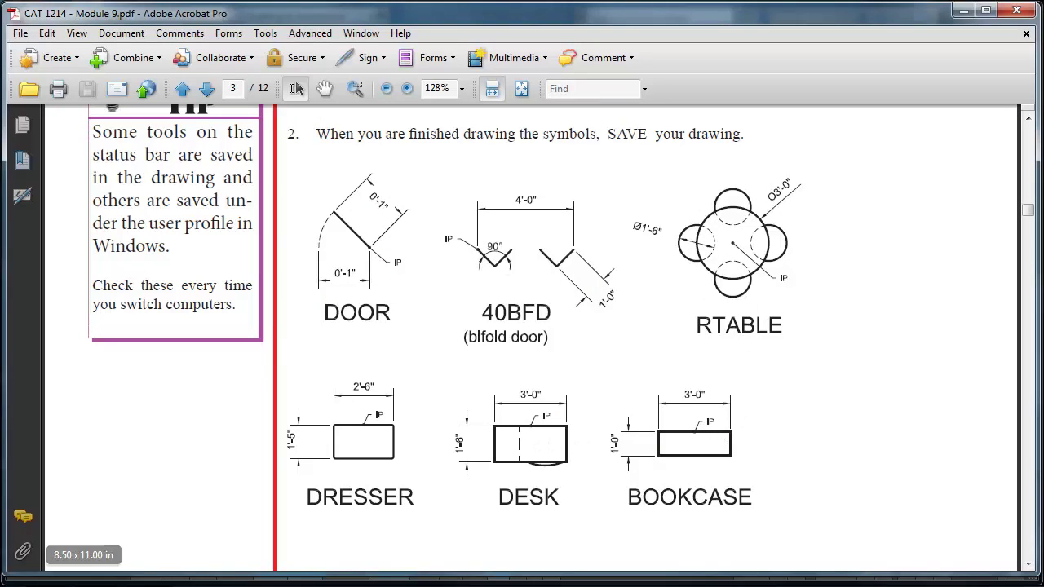
key("alt+Tab")
middle_click_drag(424, 288, 431, 298)
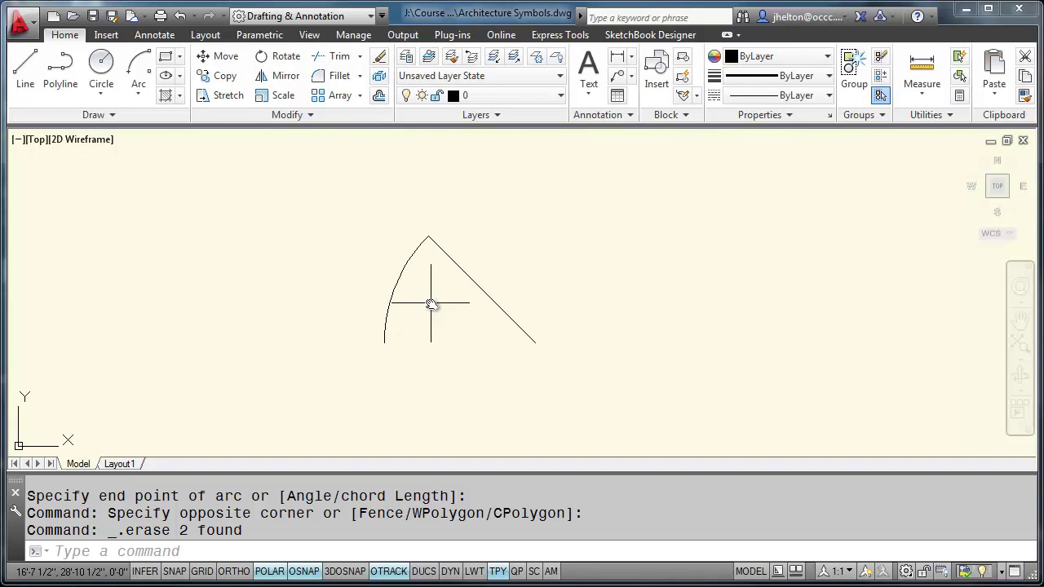
left_click(107, 36)
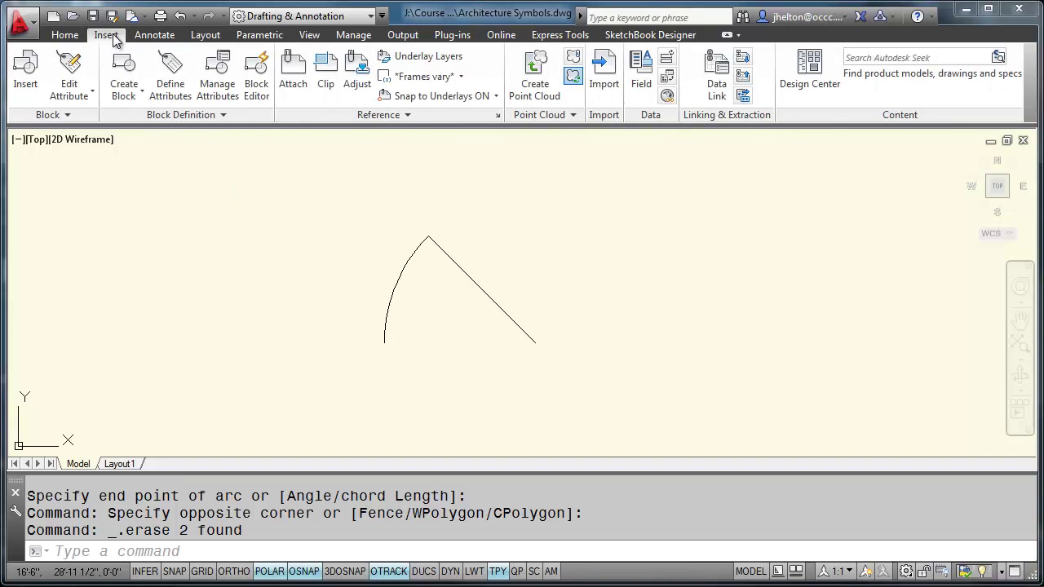
left_click(142, 91)
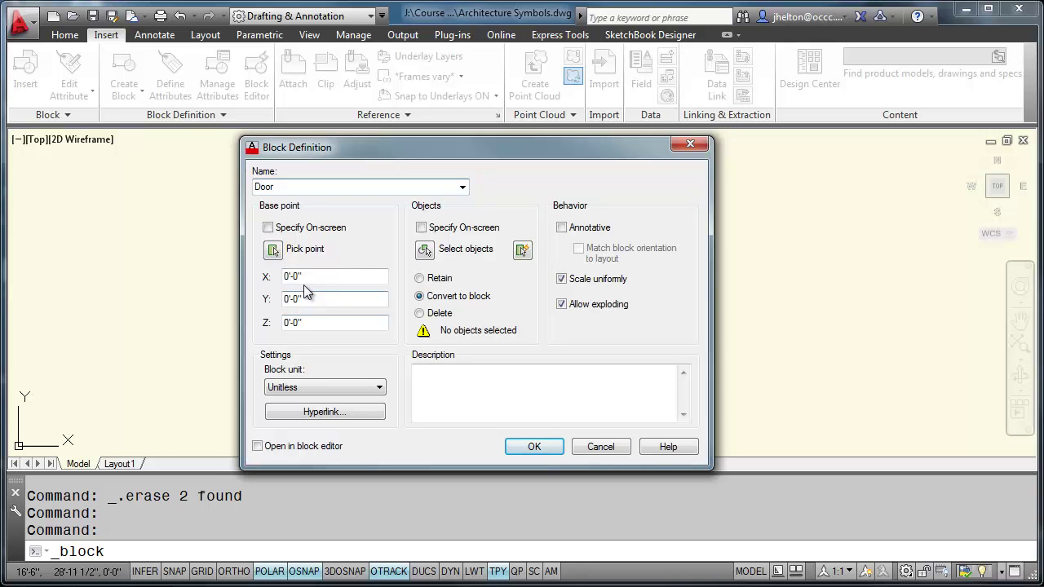
left_click(273, 250)
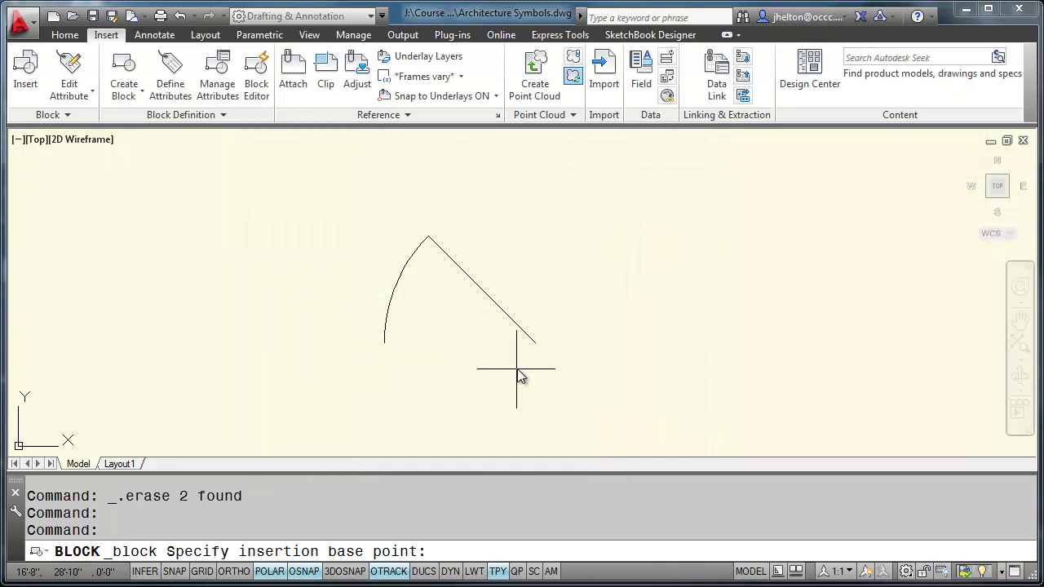
left_click(538, 344)
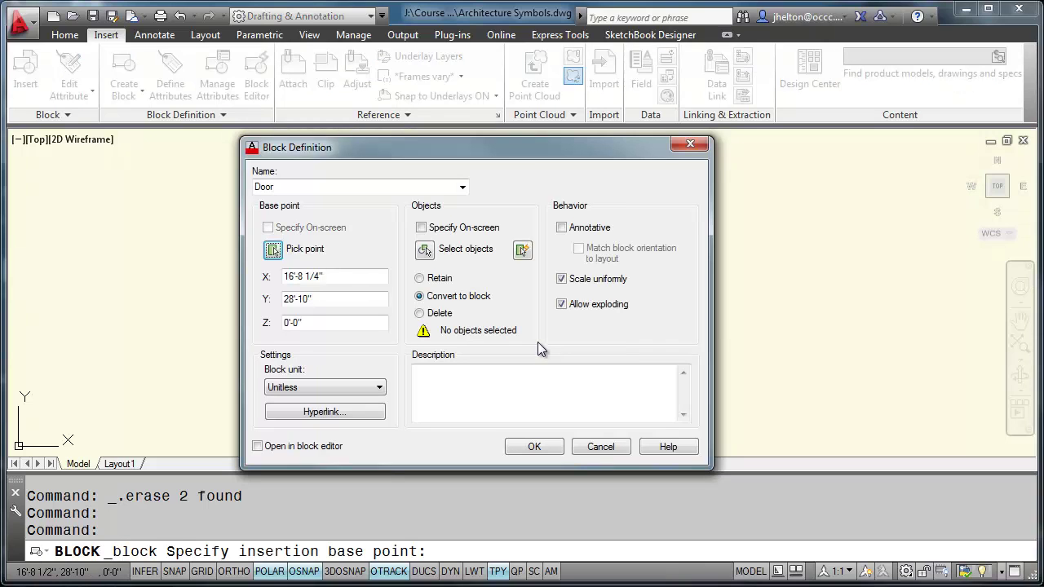
- Select the door's line and arc as the block objects and create the block with Convert to block, Scale uniformly and Allow exploding enabled
left_click(424, 251)
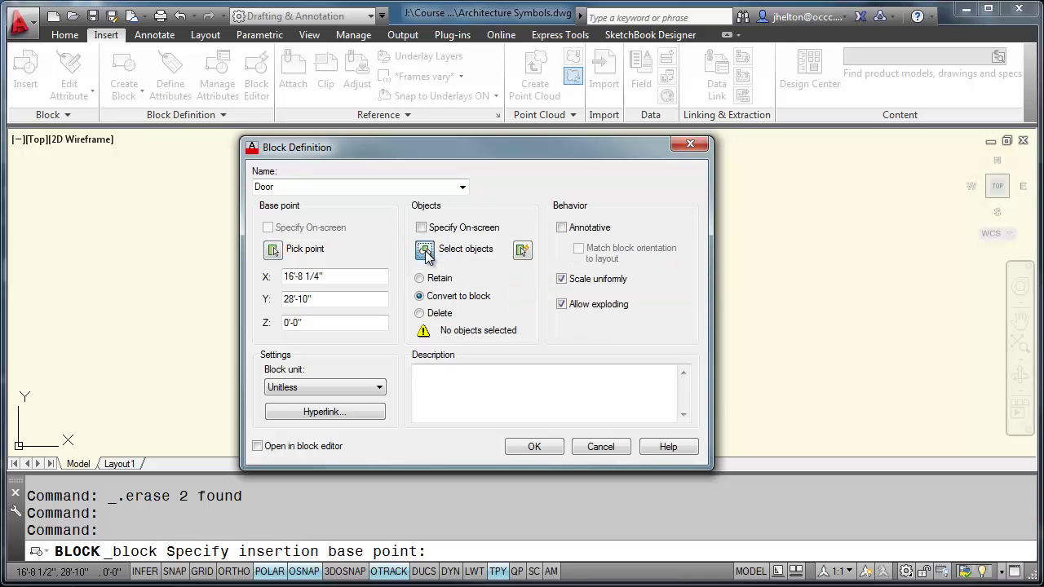
left_click(527, 228)
left_click(369, 319)
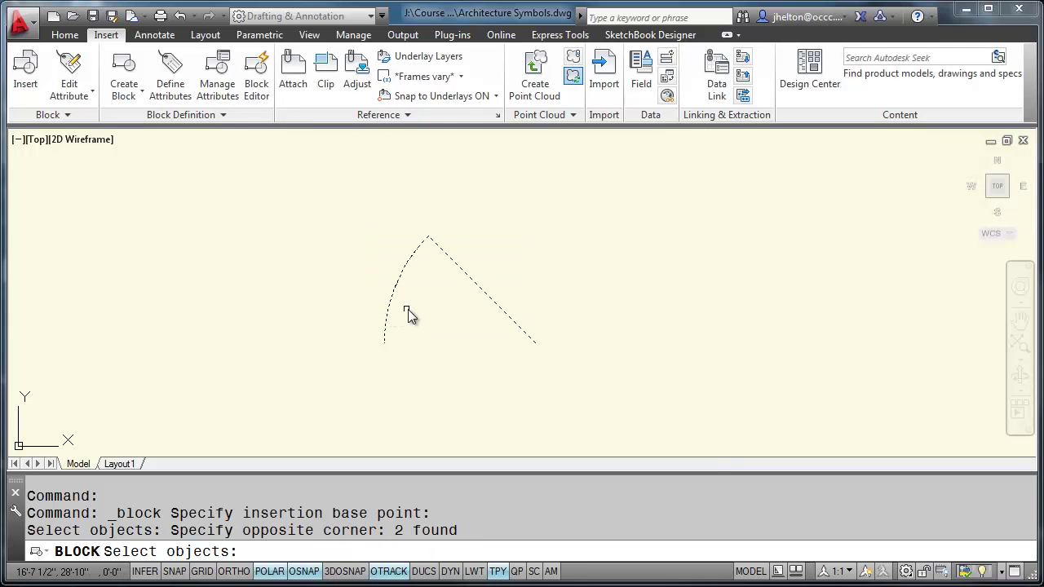
key("Return")
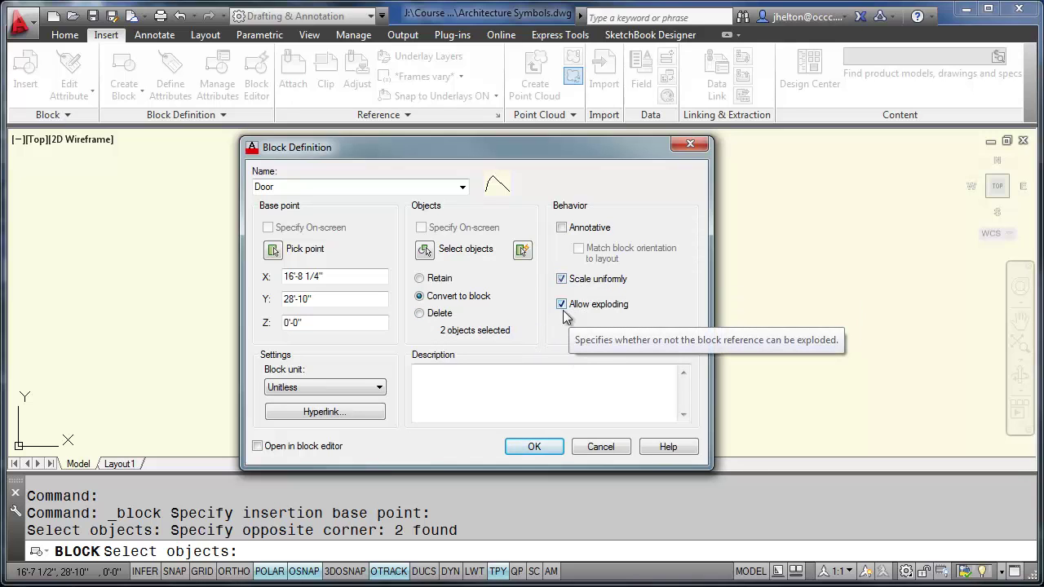
left_click(515, 448)
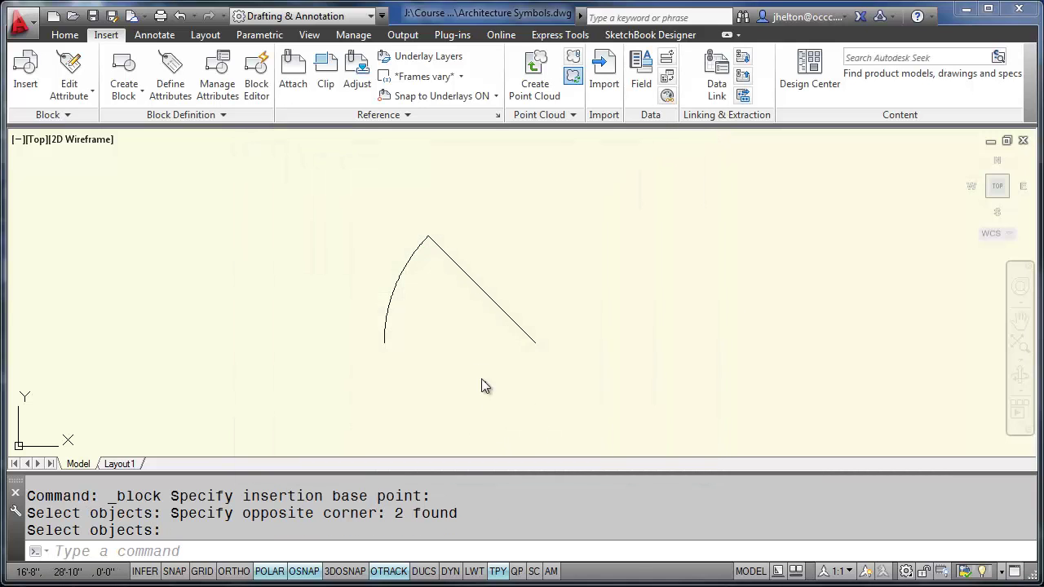
- Insert a second Door block beside the original door symbol at scale 1.0 and 0° rotation
left_click(25, 72)
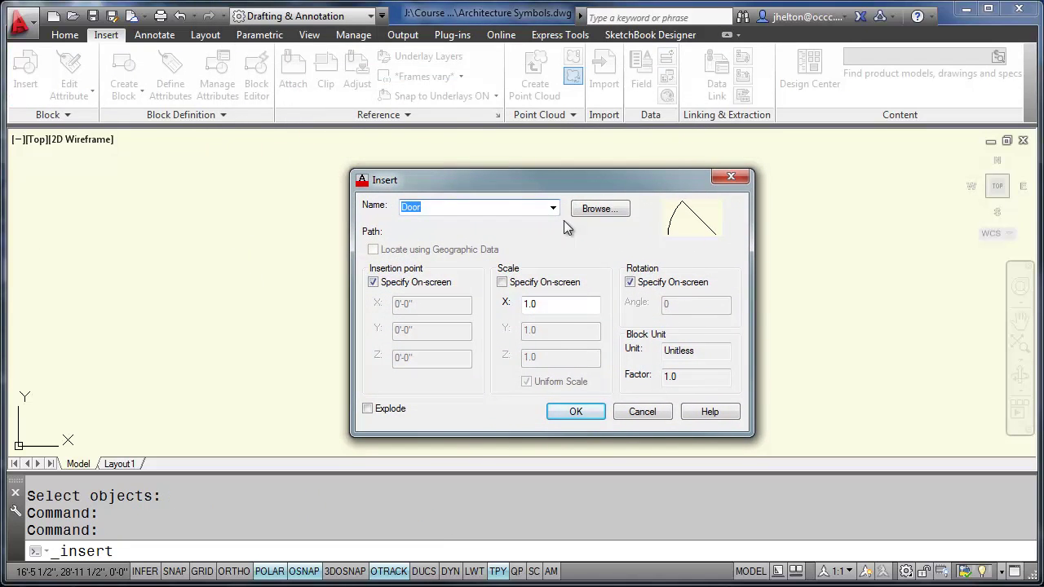
left_click(552, 209)
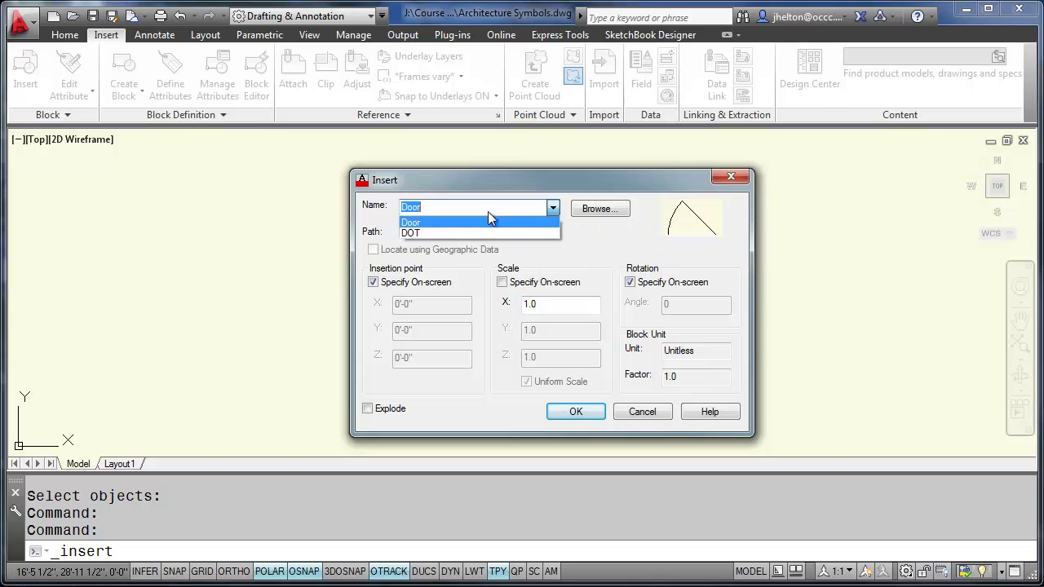
left_click(417, 234)
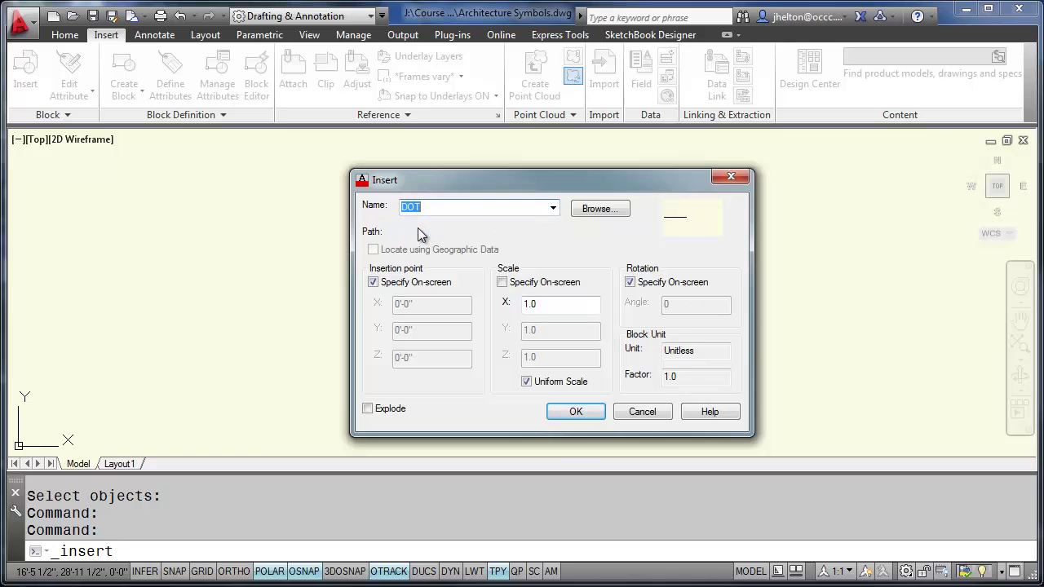
left_click(553, 209)
left_click(463, 222)
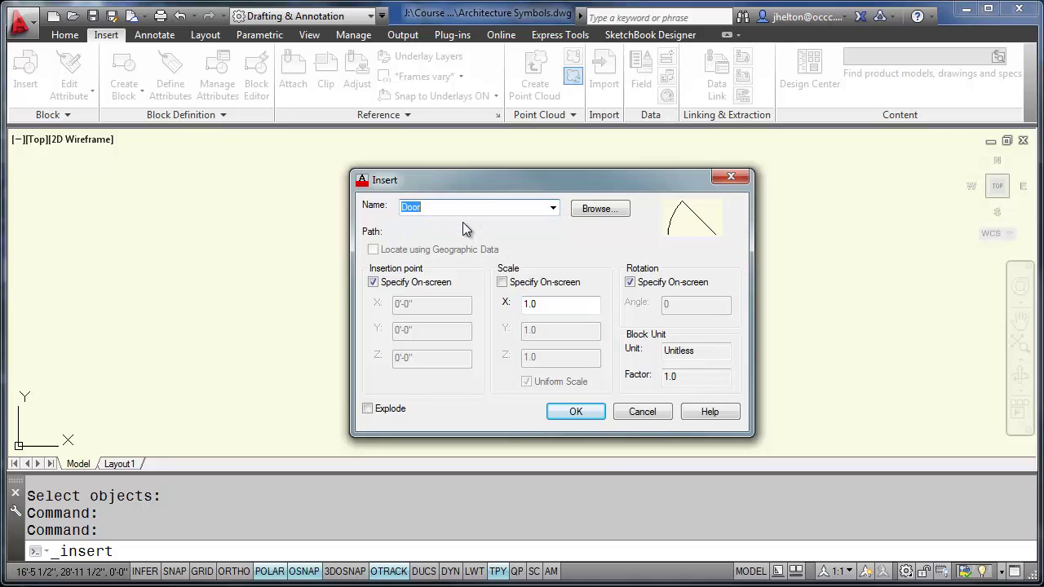
left_click(578, 412)
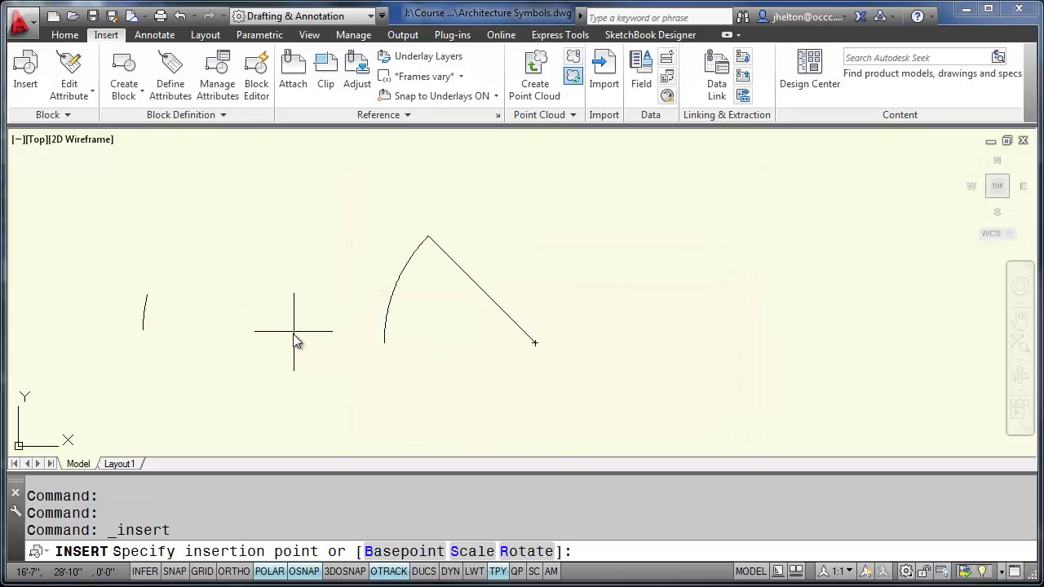
left_click(296, 334)
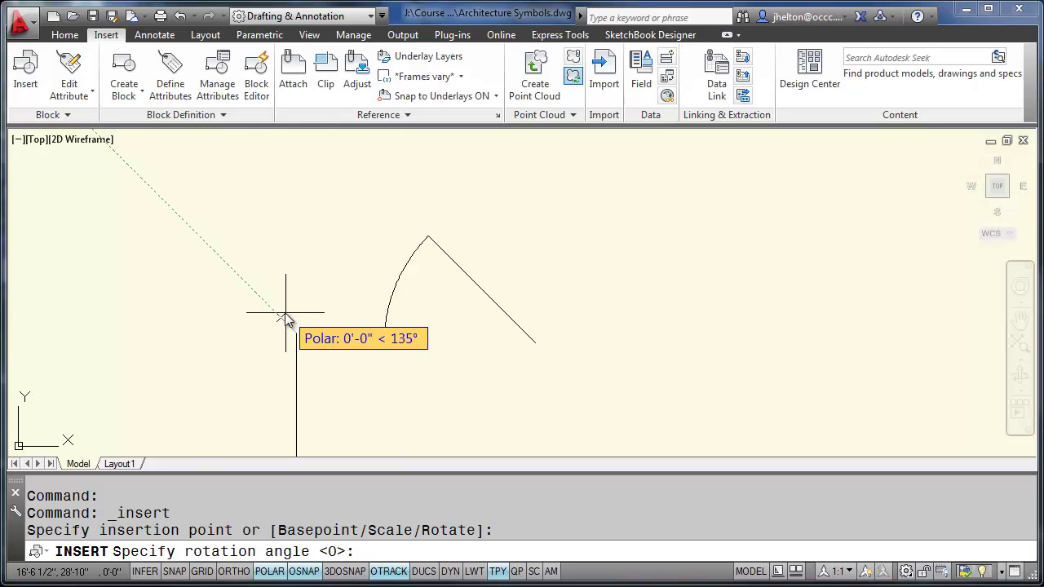
left_click(310, 333)
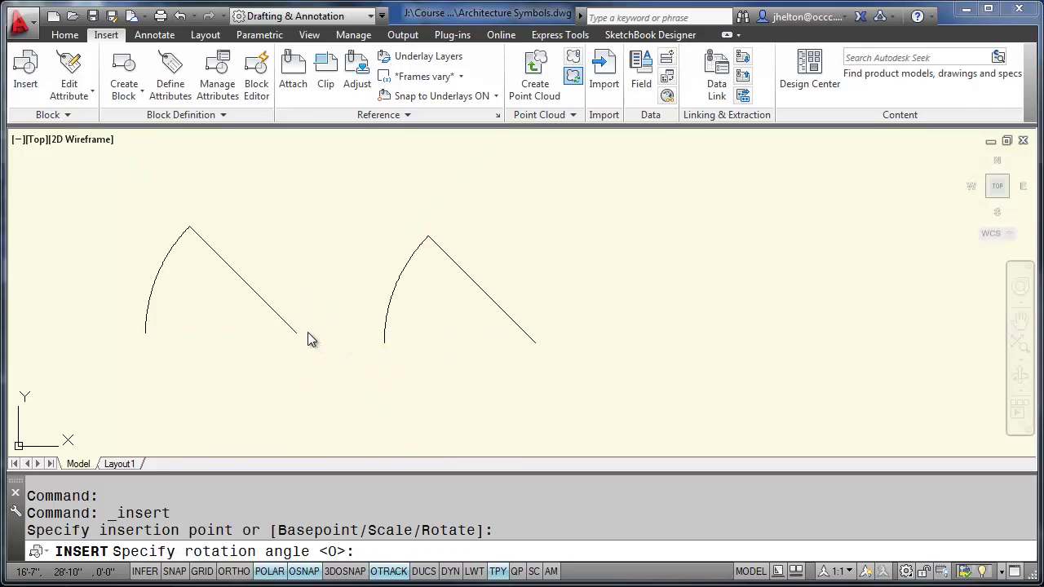
- Start a block definition named 40bfd, with its base point at the upper-left end of the first V of the bifold door symbol
scroll(271, 320, "down", 6)
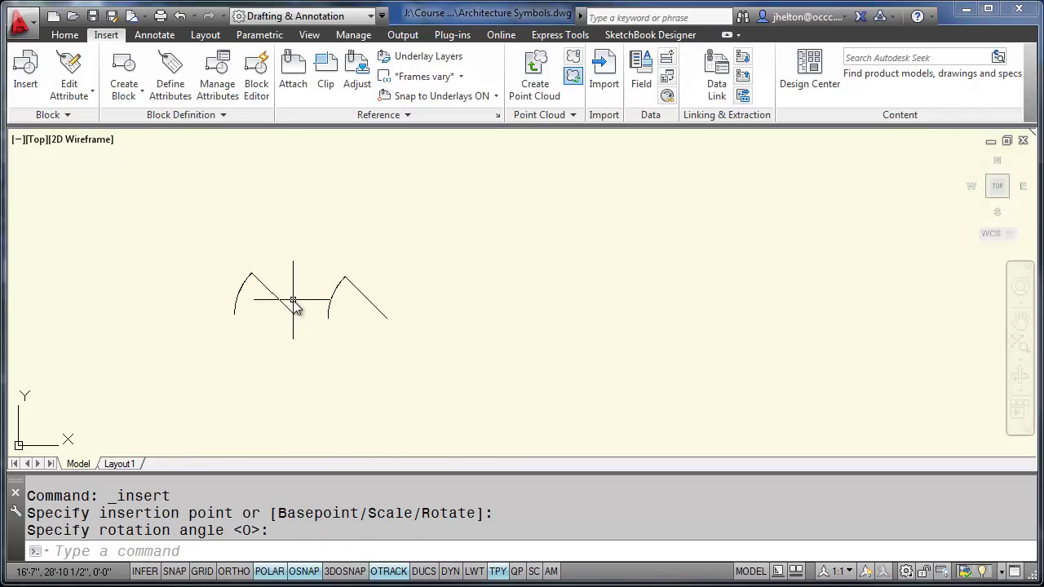
scroll(400, 272, "down", 4)
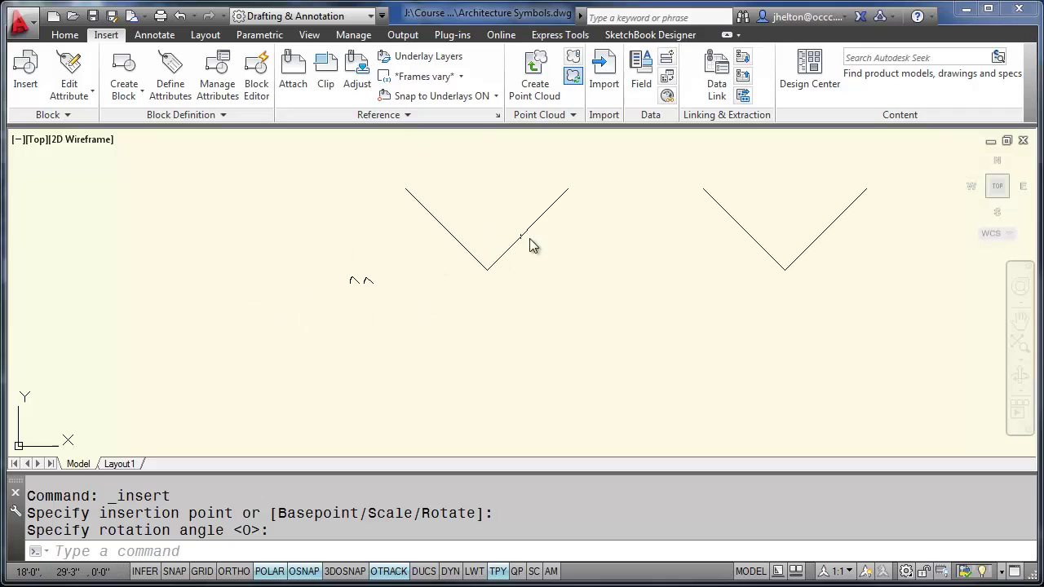
middle_click_drag(544, 248, 400, 282)
scroll(437, 247, "up", 3)
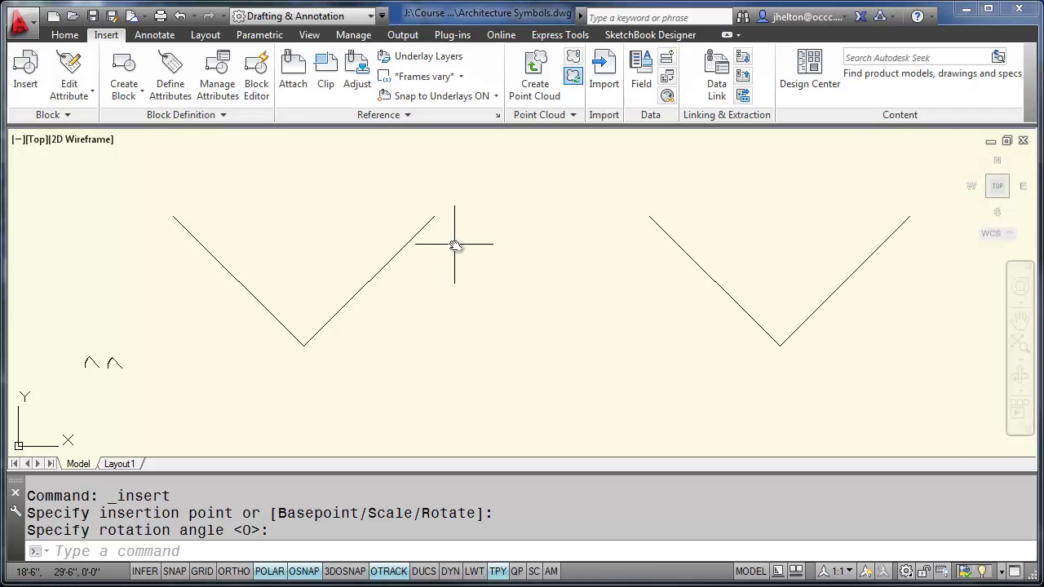
mouse_move(461, 255)
middle_mouse_down()
mouse_move(459, 268)
mouse_move(419, 264)
middle_mouse_up()
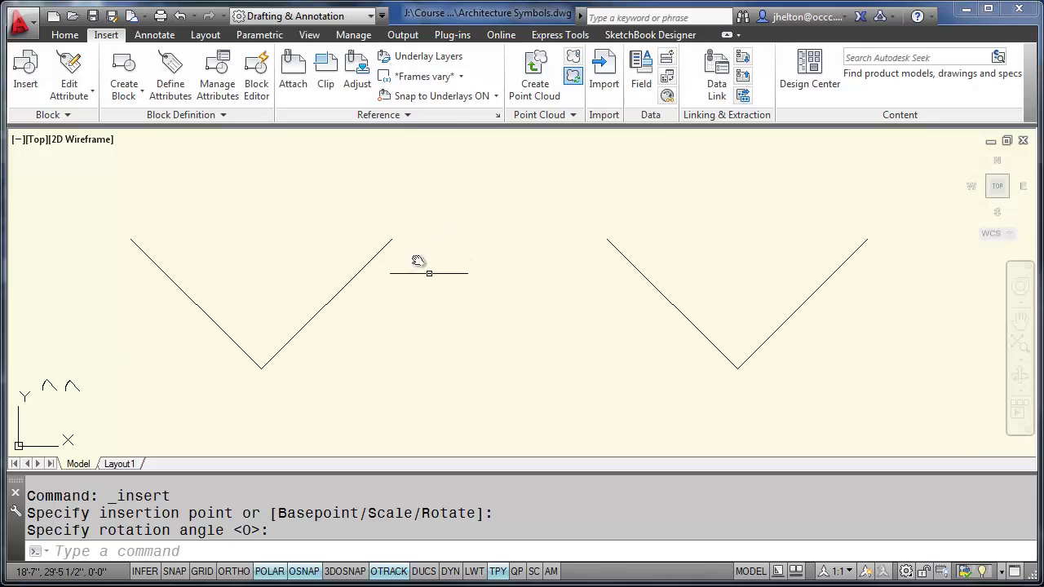
left_click(65, 35)
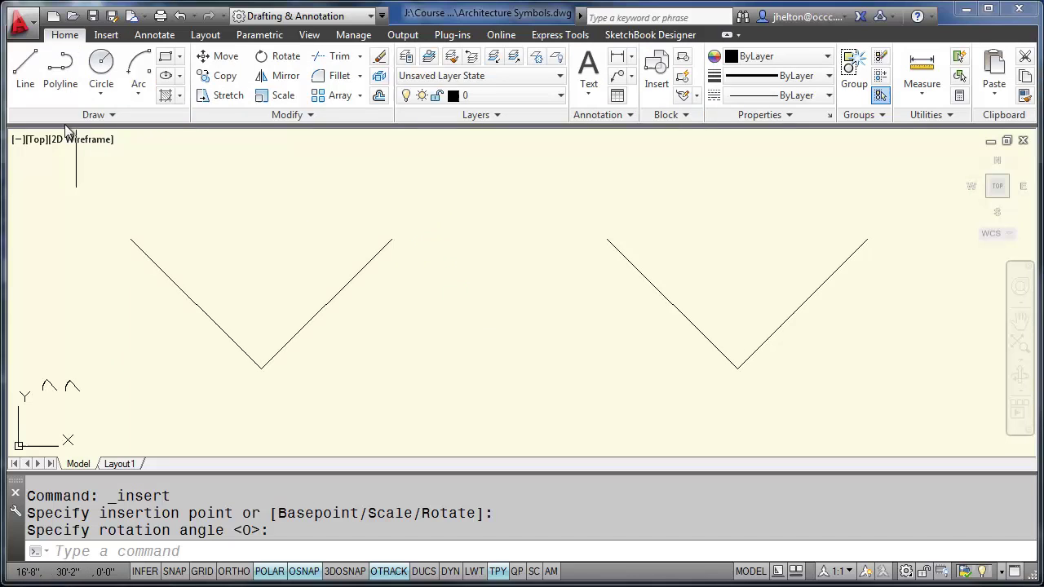
left_click(106, 35)
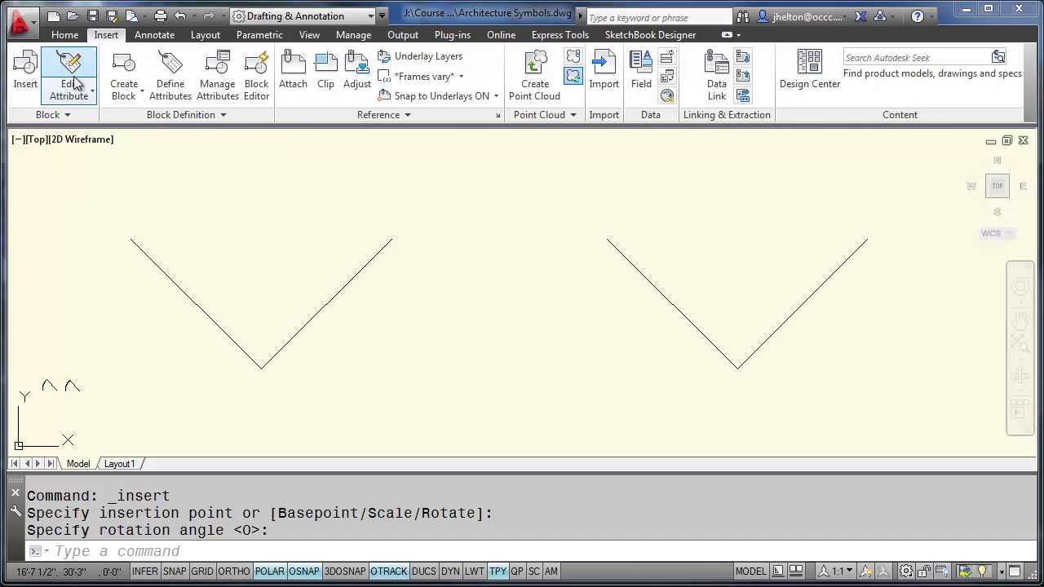
left_click(124, 69)
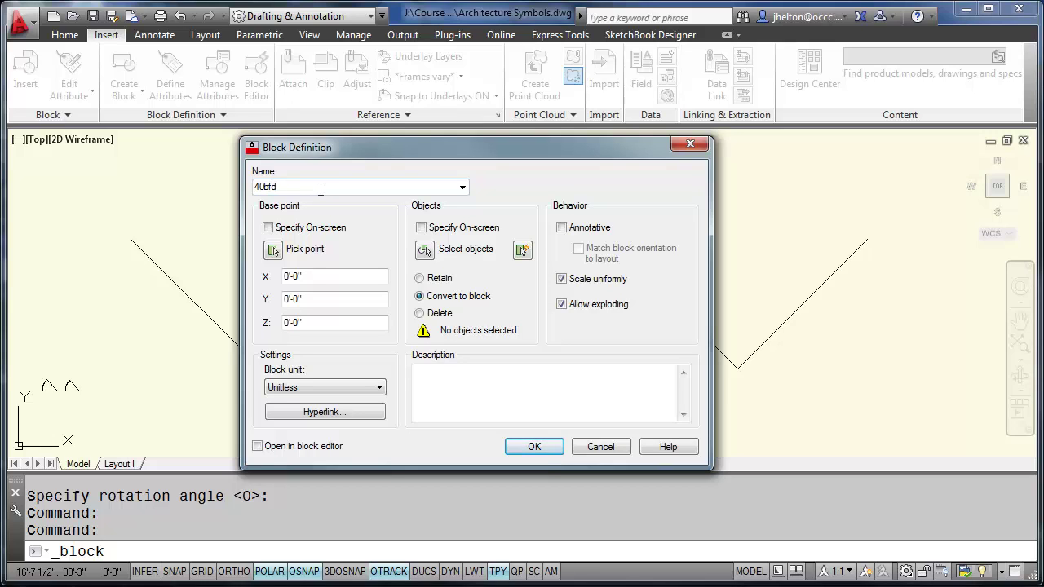
left_click(274, 249)
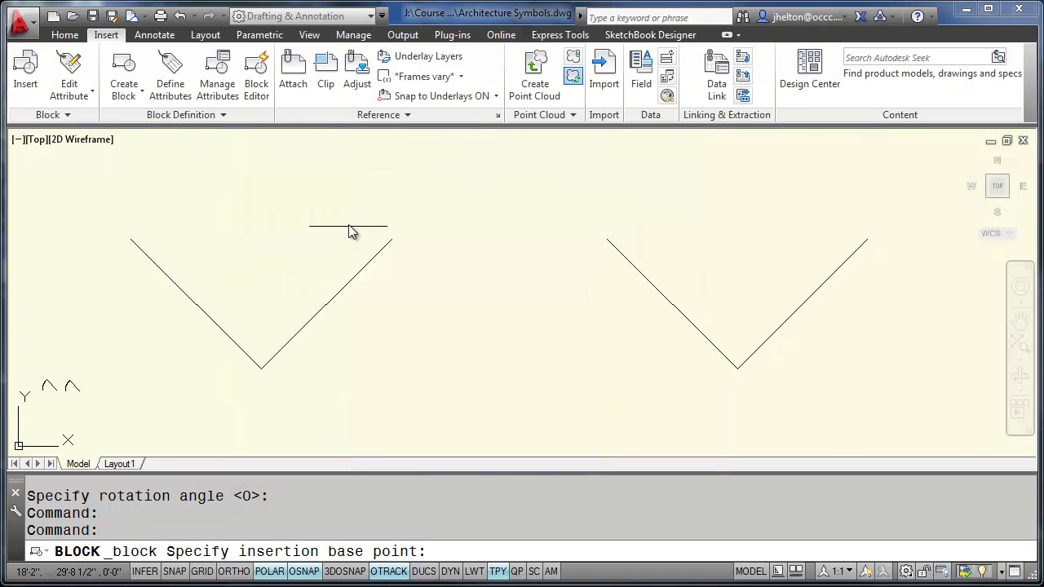
left_click(131, 238)
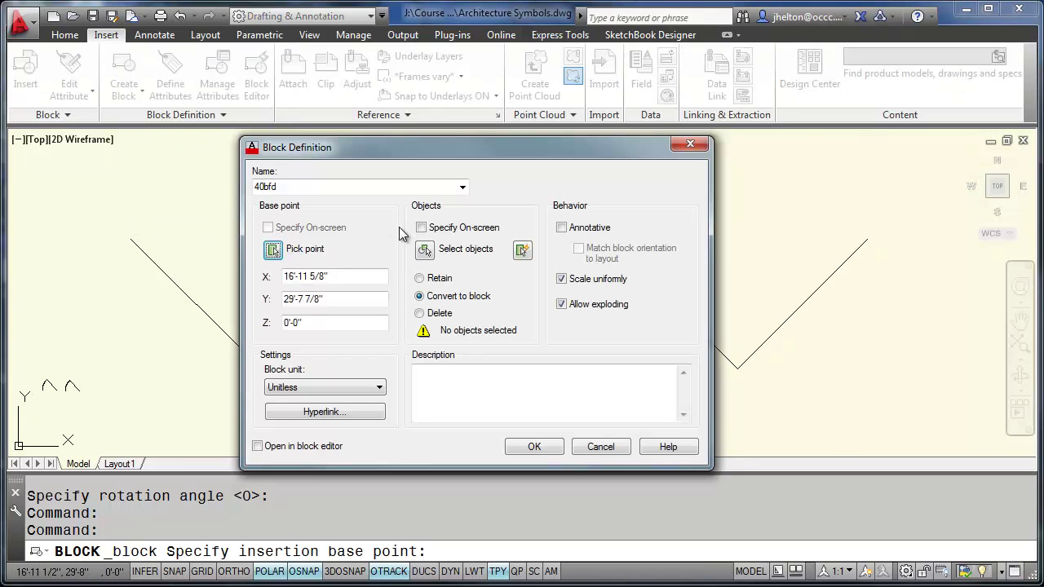
- Select the four lines of both Vs as the block objects and create the block with Convert to block enabled
left_click(424, 251)
left_click(105, 176)
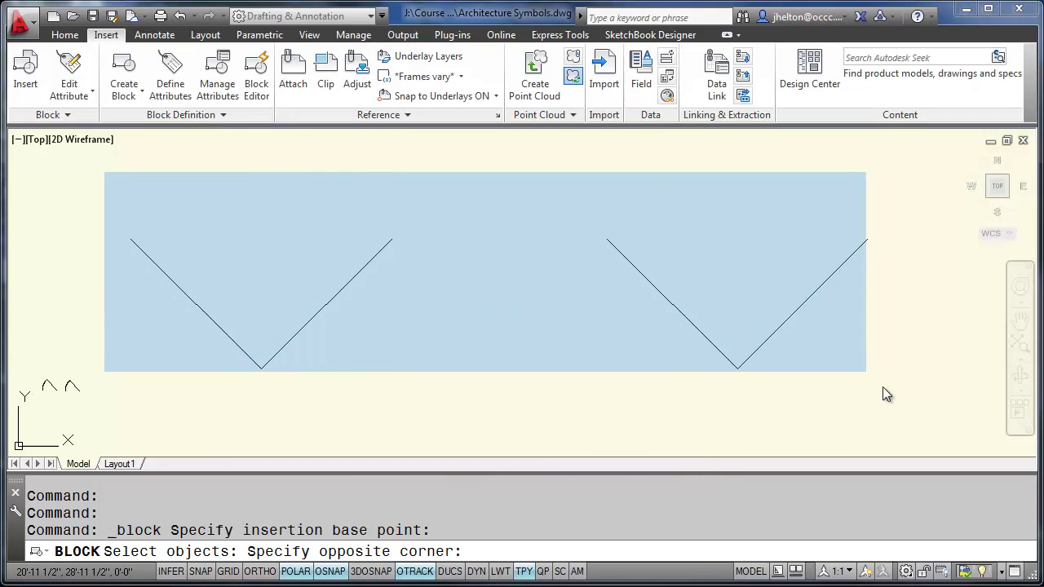
left_click(916, 406)
key("Return")
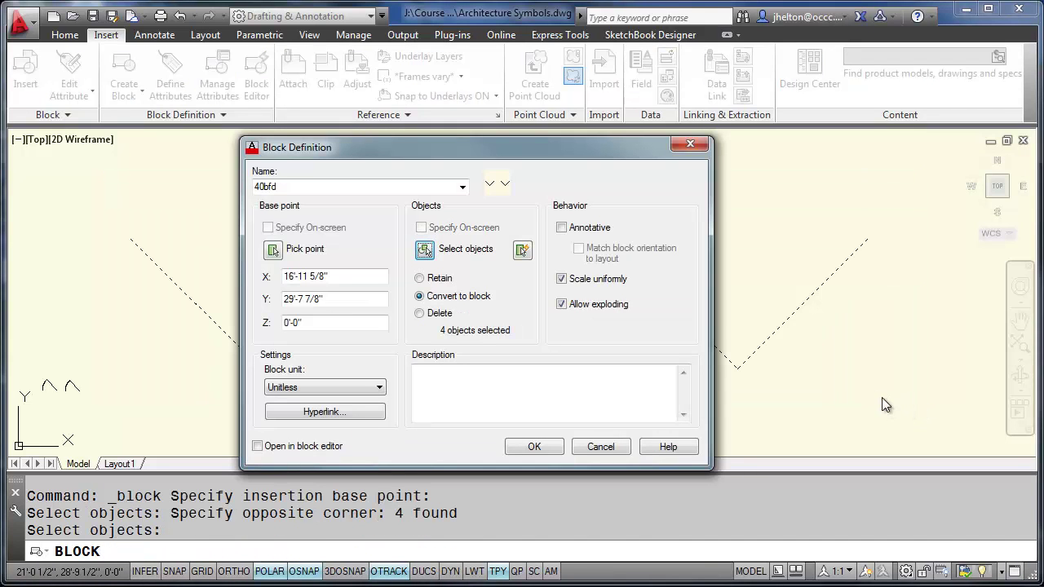
left_click(532, 447)
- Try to erase the chair arcs around the large round table, leaving the left chair's solid outer arc
scroll(480, 301, "down", 2)
scroll(444, 303, "up", 2)
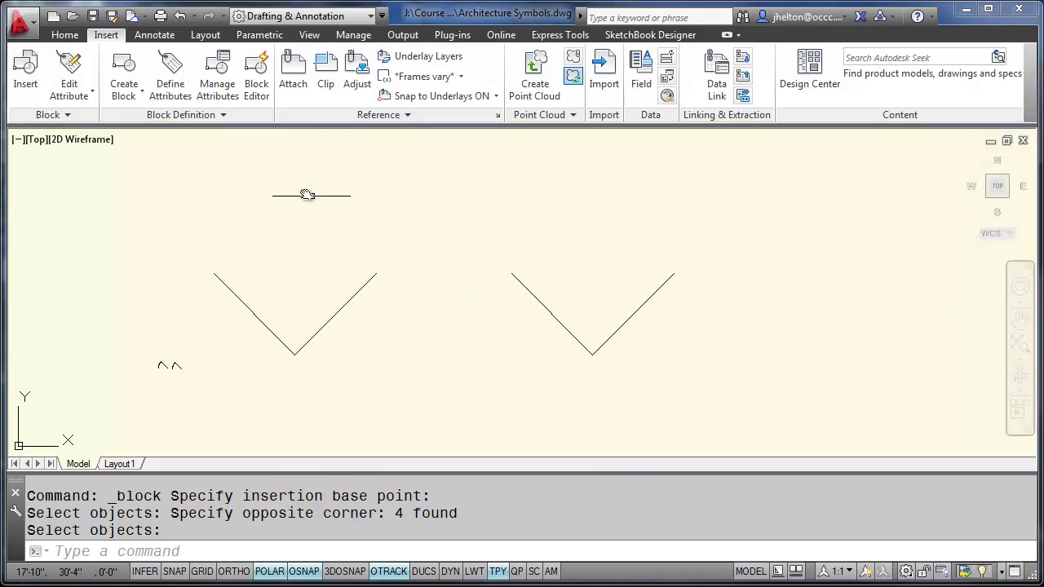
scroll(653, 261, "down", 2)
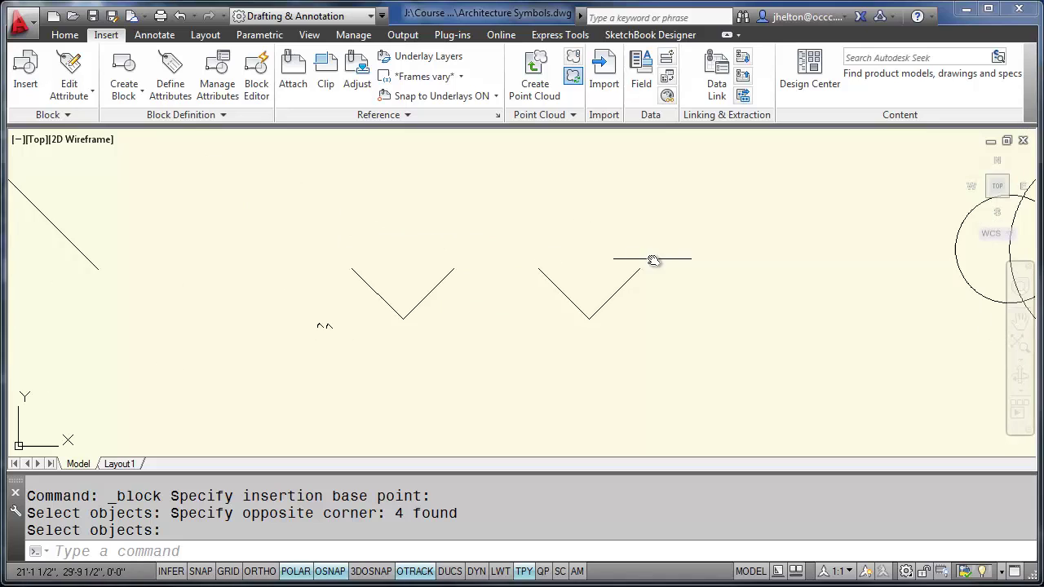
mouse_move(653, 261)
middle_mouse_down()
mouse_move(103, 286)
mouse_move(394, 280)
middle_mouse_up()
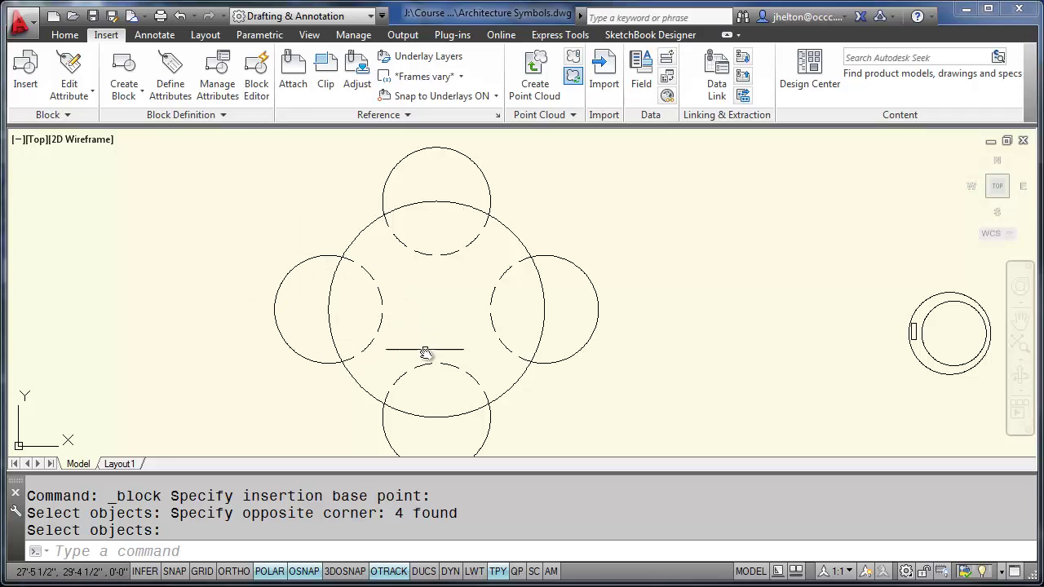
left_click(536, 167)
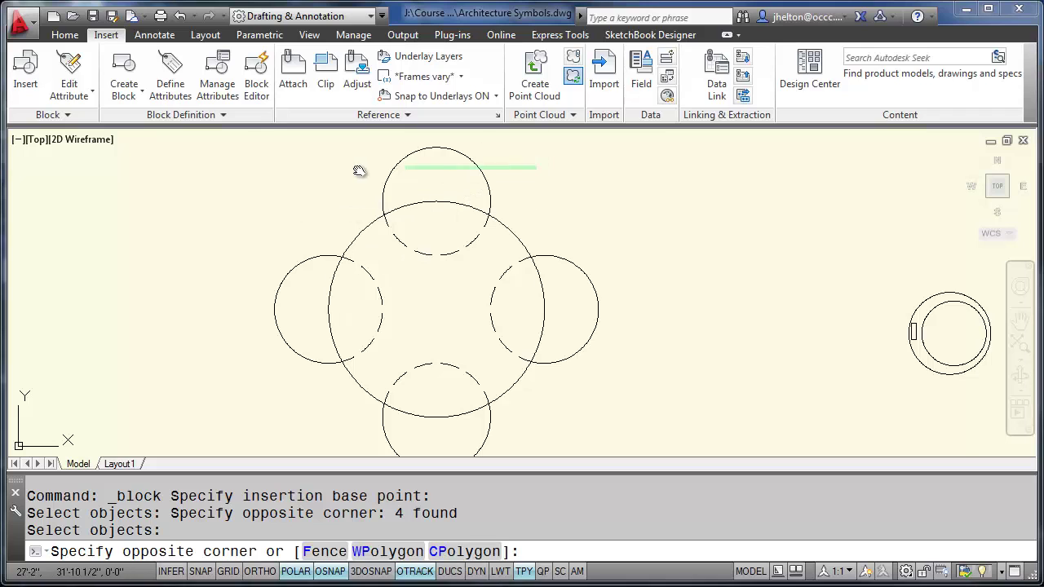
left_click(359, 170)
left_click(622, 362)
left_click(571, 234)
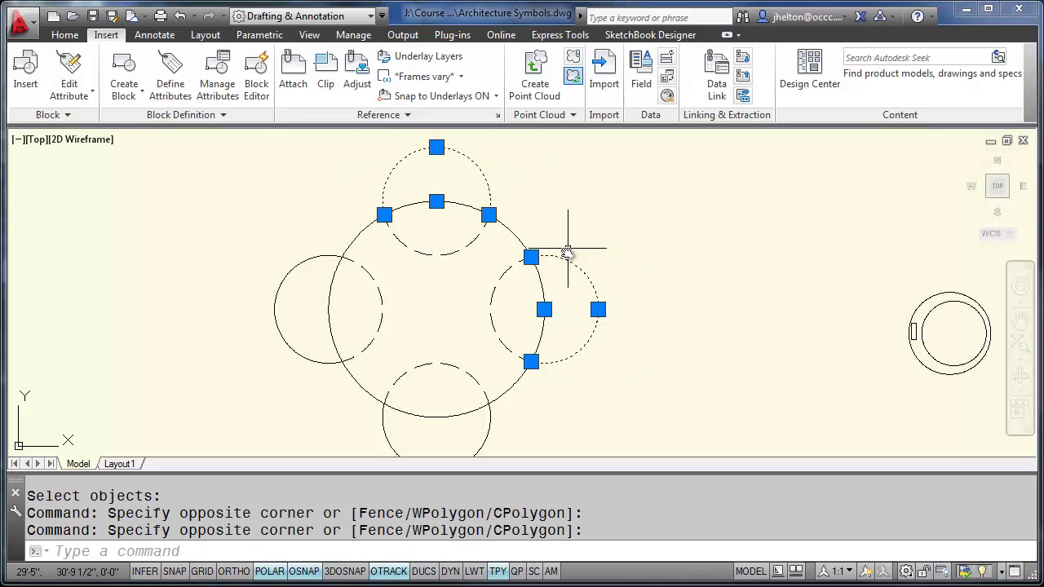
left_click(517, 303)
left_click(405, 238)
left_click(400, 317)
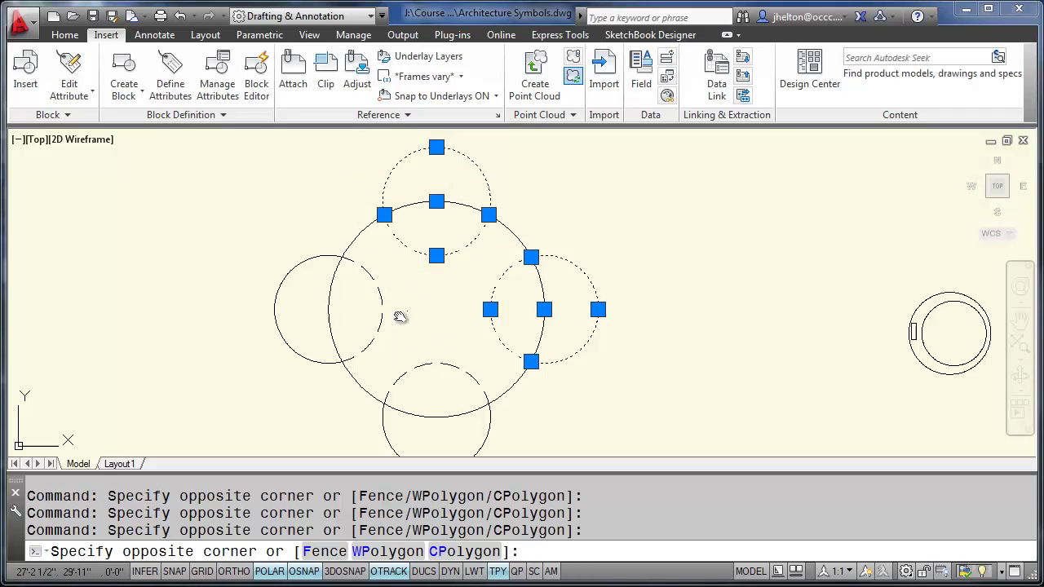
key("Escape")
left_click(421, 385)
left_click(373, 304)
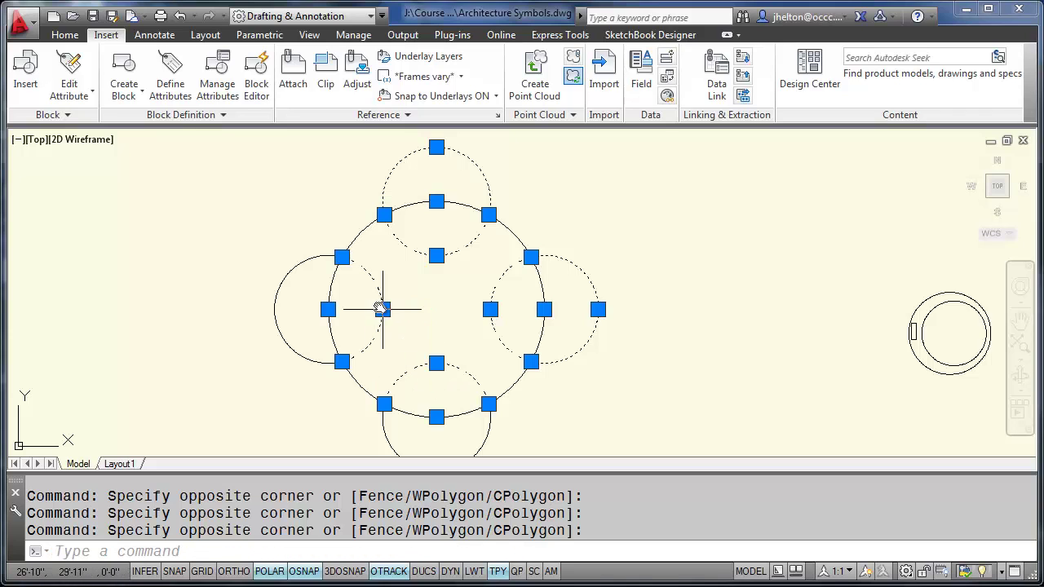
left_click(547, 434)
left_click(372, 449)
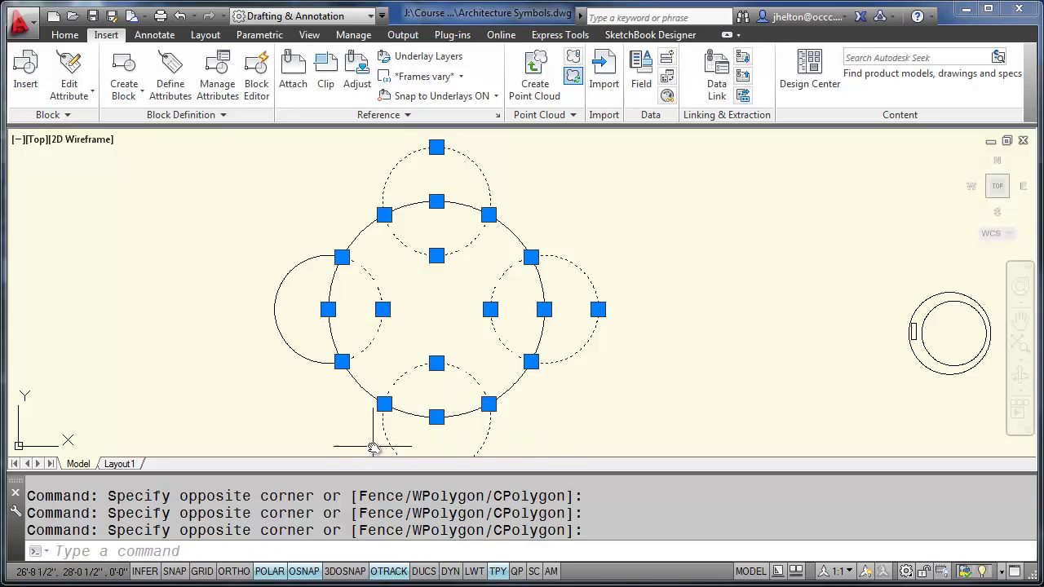
type("e")
key("Return")
key("Return")
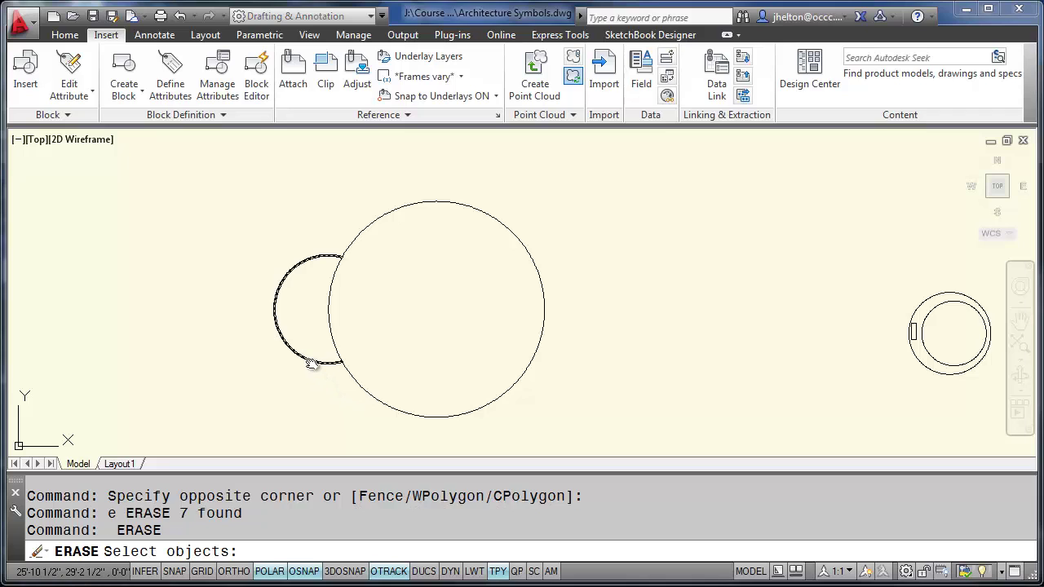
- Cancel erasing the left chair's outer arc and undo the previous erase of the other chair arcs
left_click(311, 364)
key("Escape")
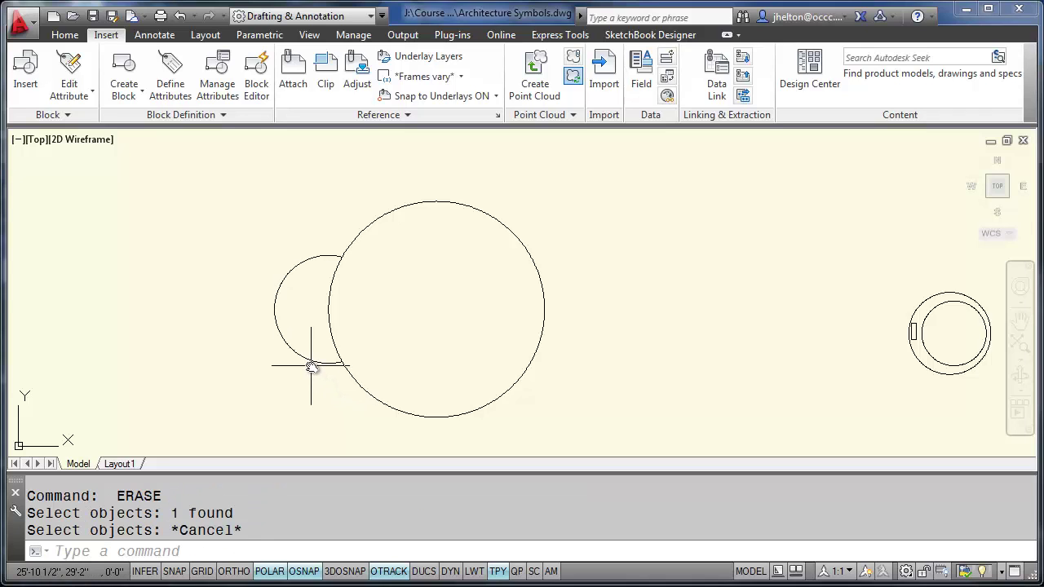
type("u")
key("Return")
key("Return")
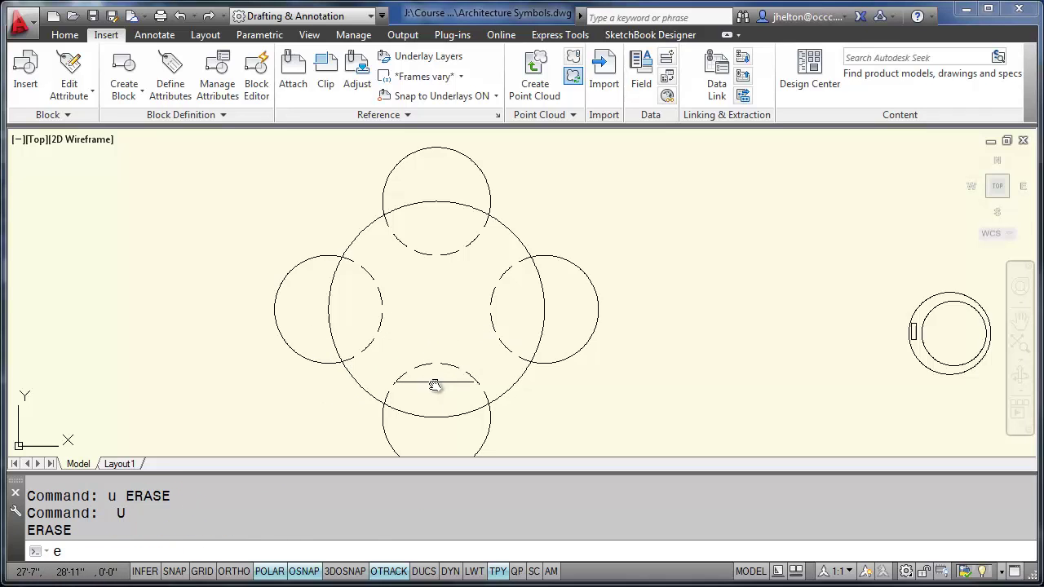
- Erase the solid and dashed arcs of the upper and lower chairs, and the right chair's solid outer arc
type("e")
key("Return")
left_click(434, 387)
left_click(404, 229)
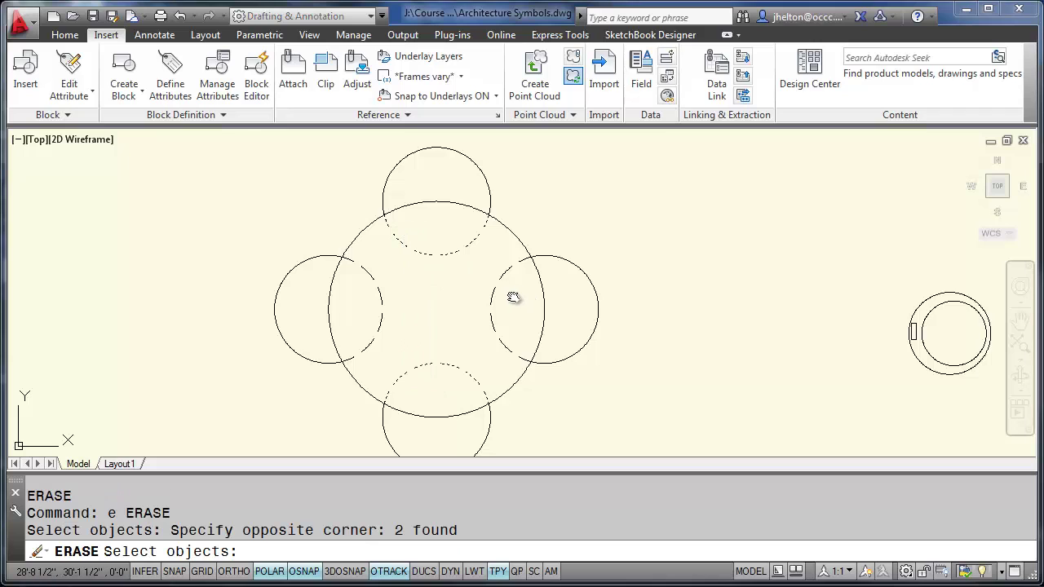
left_click(561, 261)
left_click(439, 163)
left_click(343, 234)
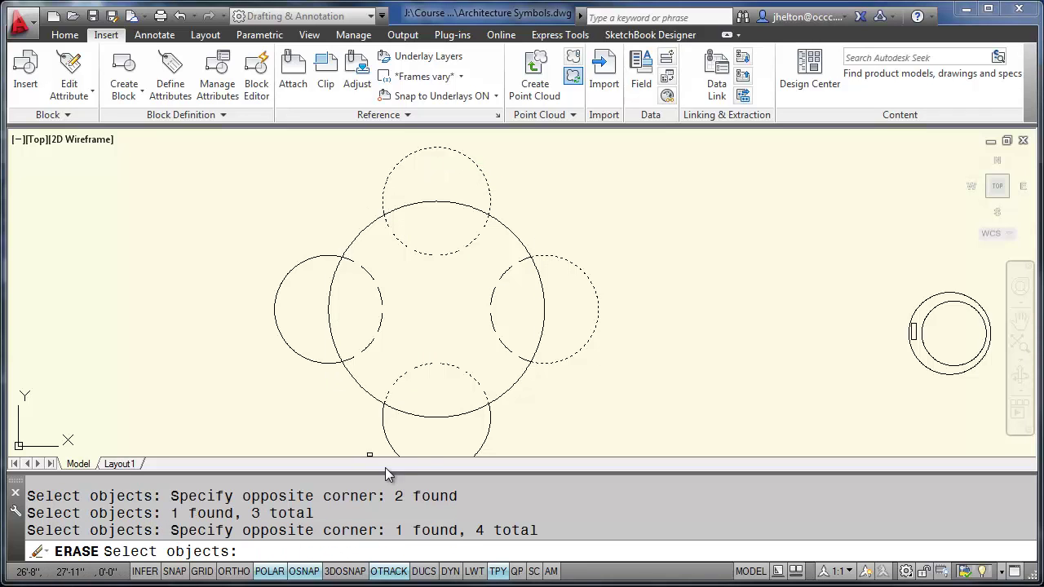
left_click(434, 447)
left_click(347, 435)
key("Return")
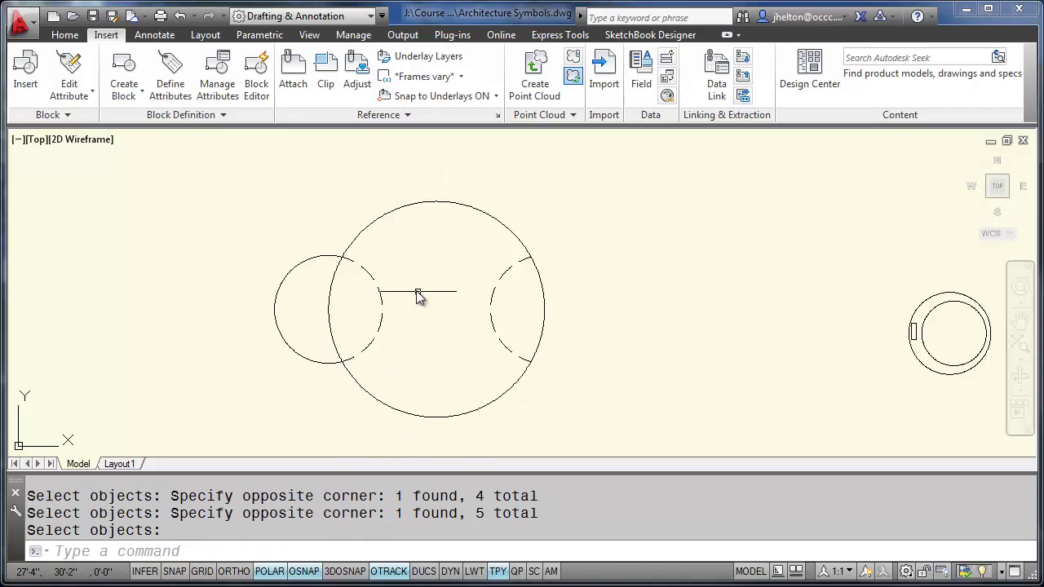
- Erase the left chair's dashed and solid arcs and the right chair's dashed arc from the round table
key("Return")
left_click(368, 279)
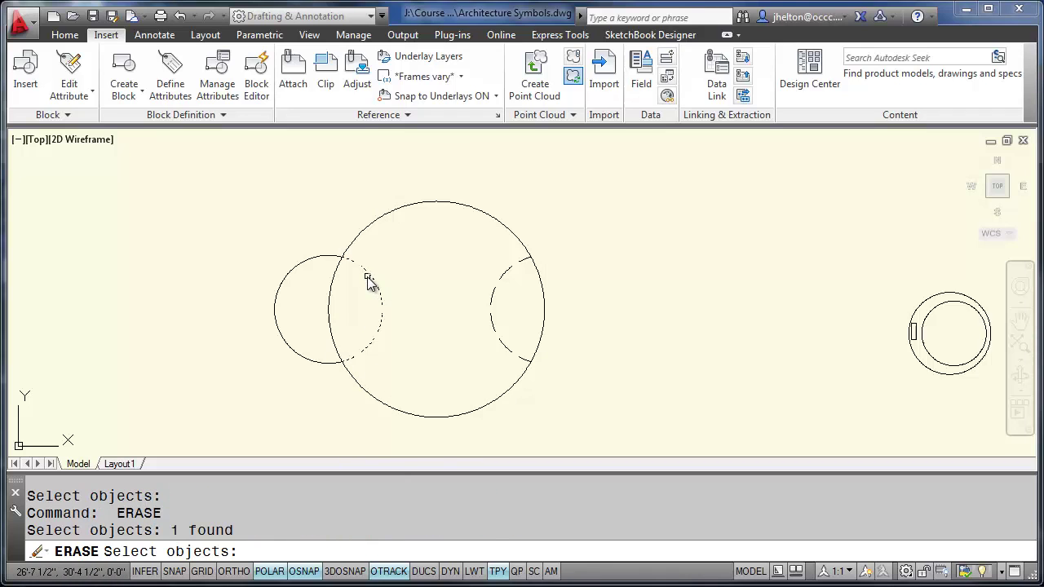
key("Return")
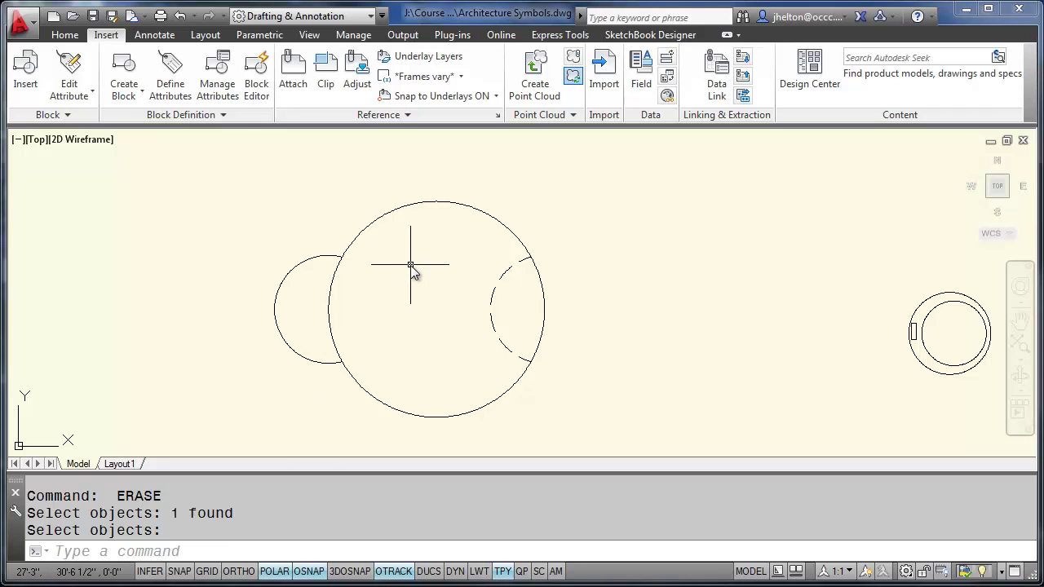
key("Escape")
left_click(308, 259)
type("e")
key("Return")
key("Return")
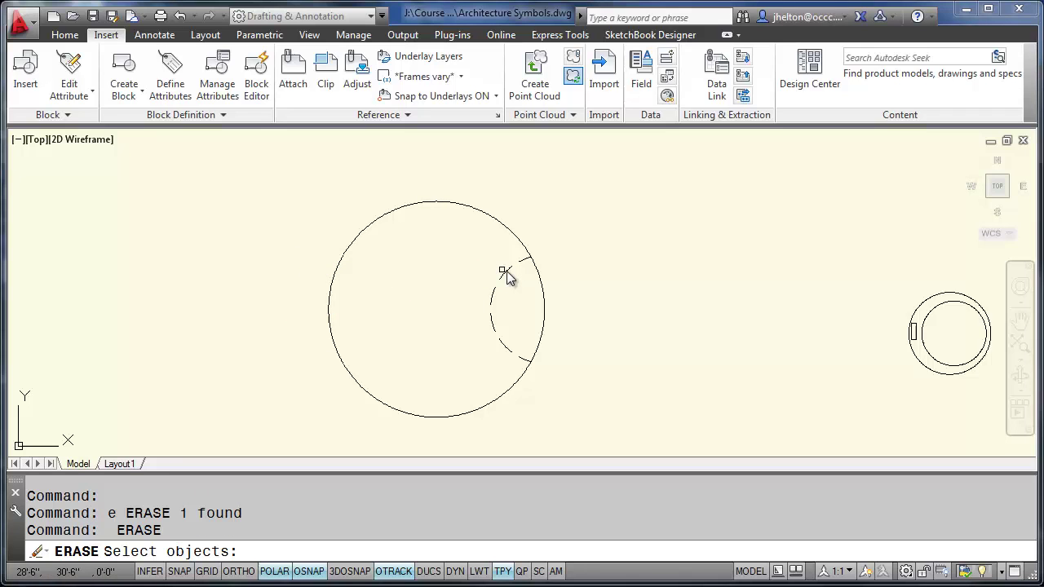
left_click(501, 274)
key("Return")
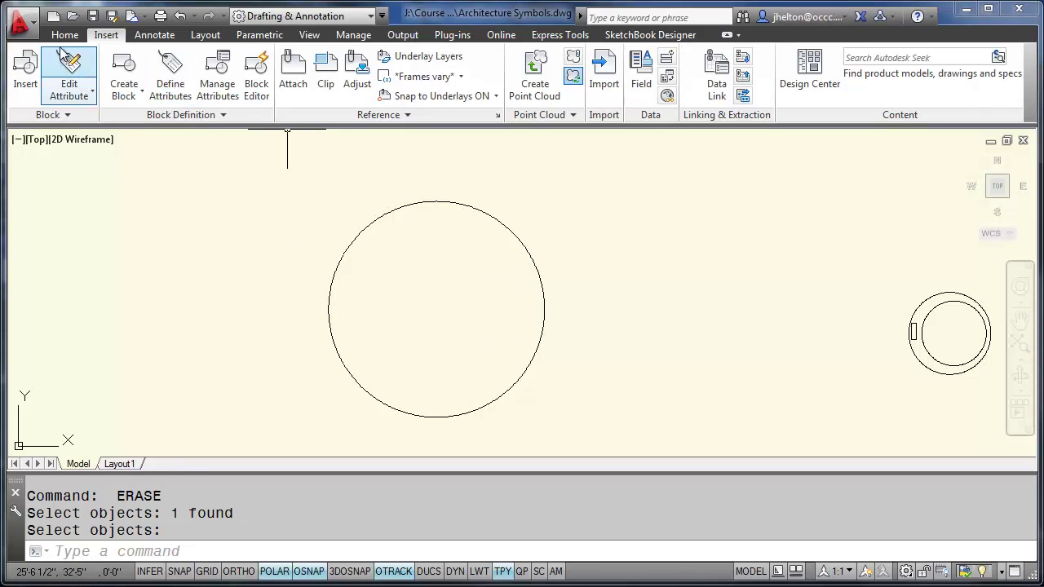
- Try a chair circle with radius 18 centred on the round table's left quadrant, and erase it
left_click(64, 34)
left_click(99, 69)
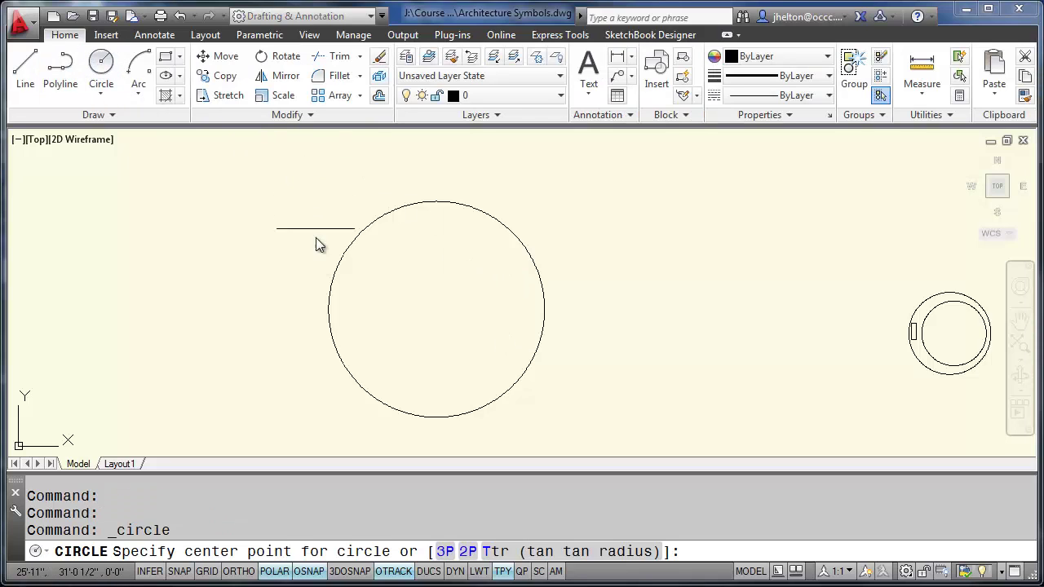
left_click(328, 309)
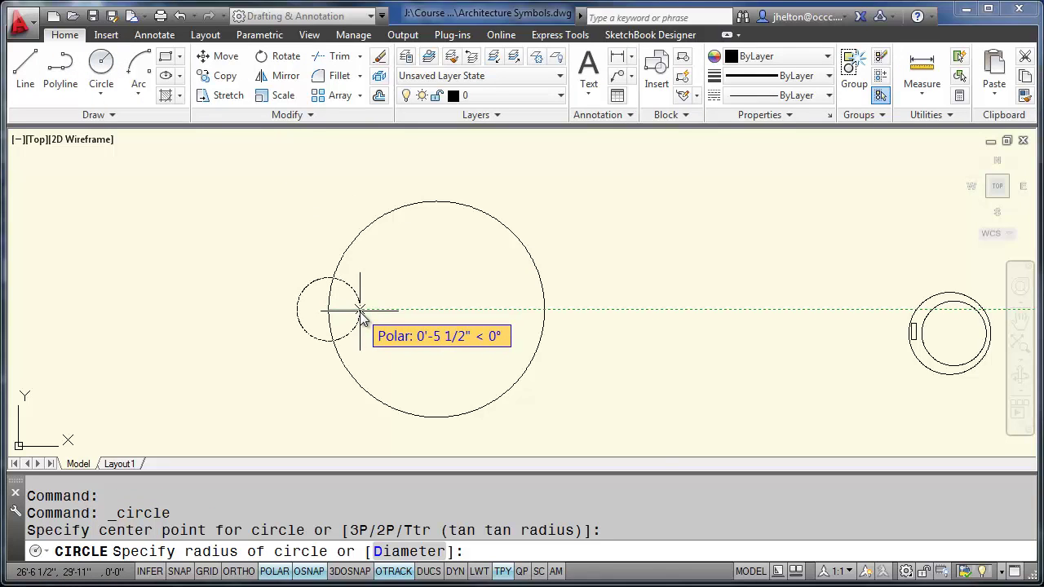
key("Return")
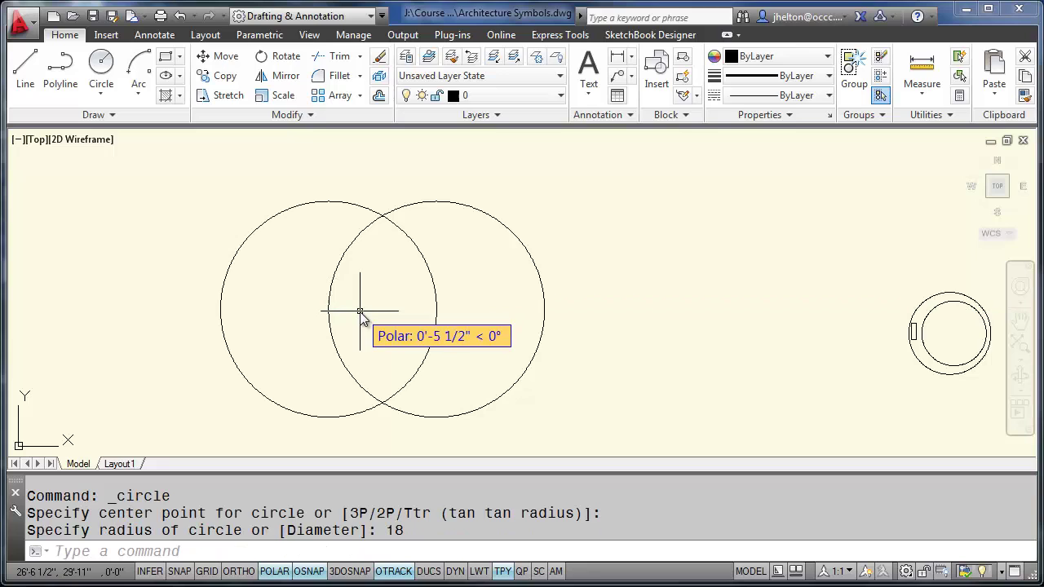
left_click(416, 242)
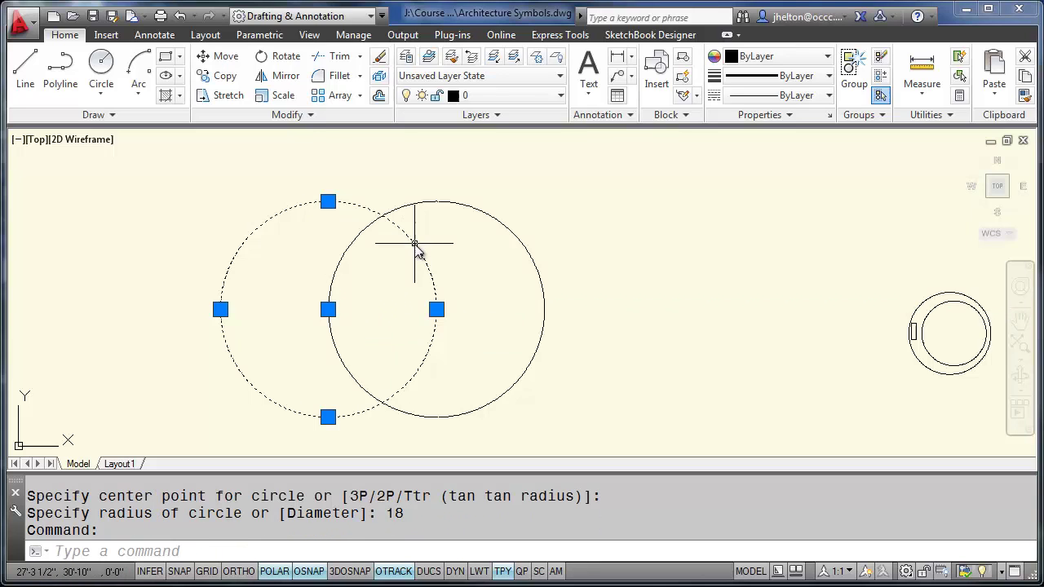
type("e")
key("Return")
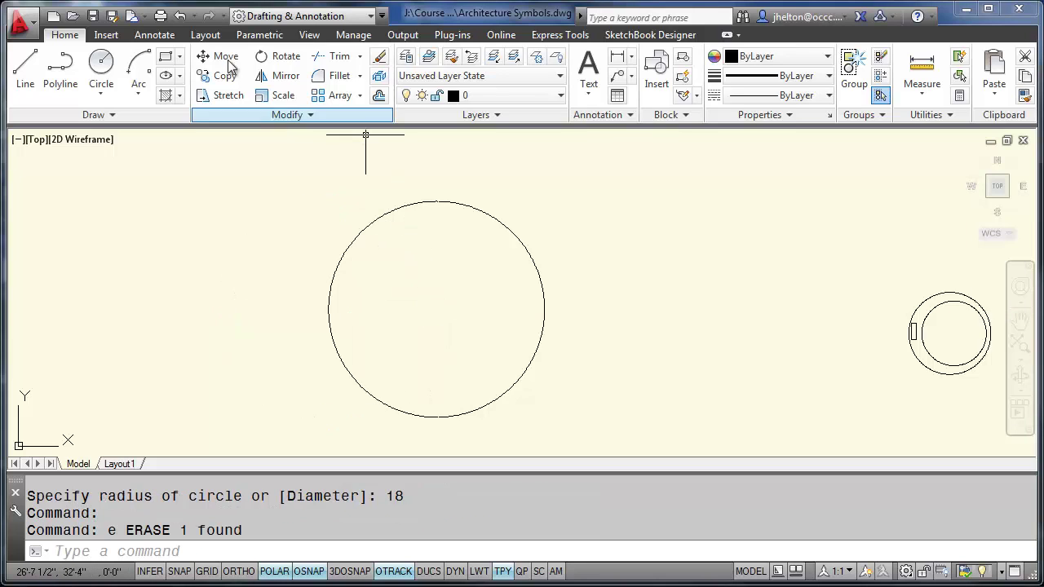
- Draw two chair circles with diameter 18, centred on the left and right quadrants of the round table
left_click(101, 94)
left_click(120, 124)
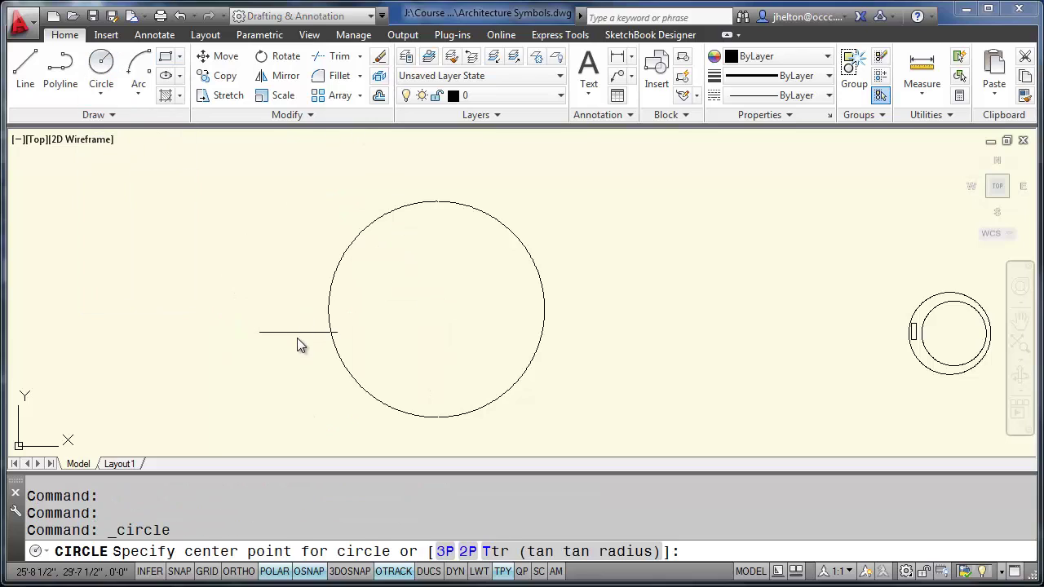
left_click(101, 94)
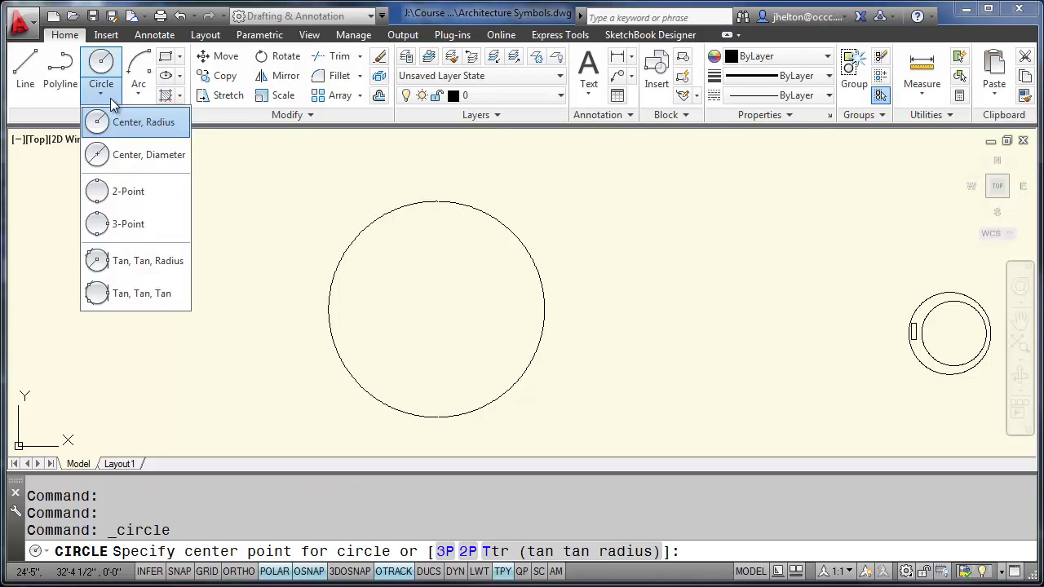
left_click(138, 167)
left_click(329, 308)
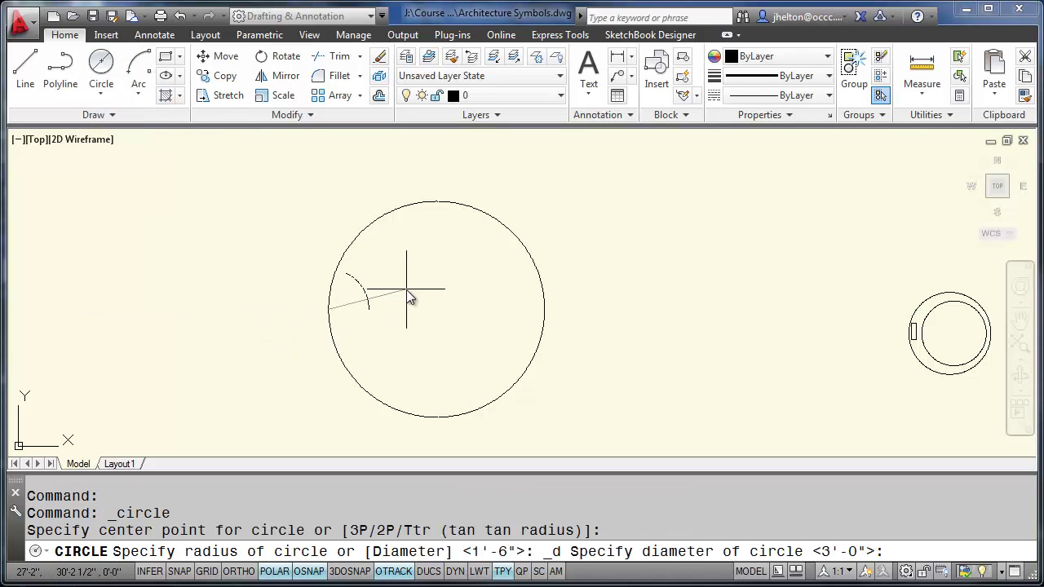
type("18")
key("Return")
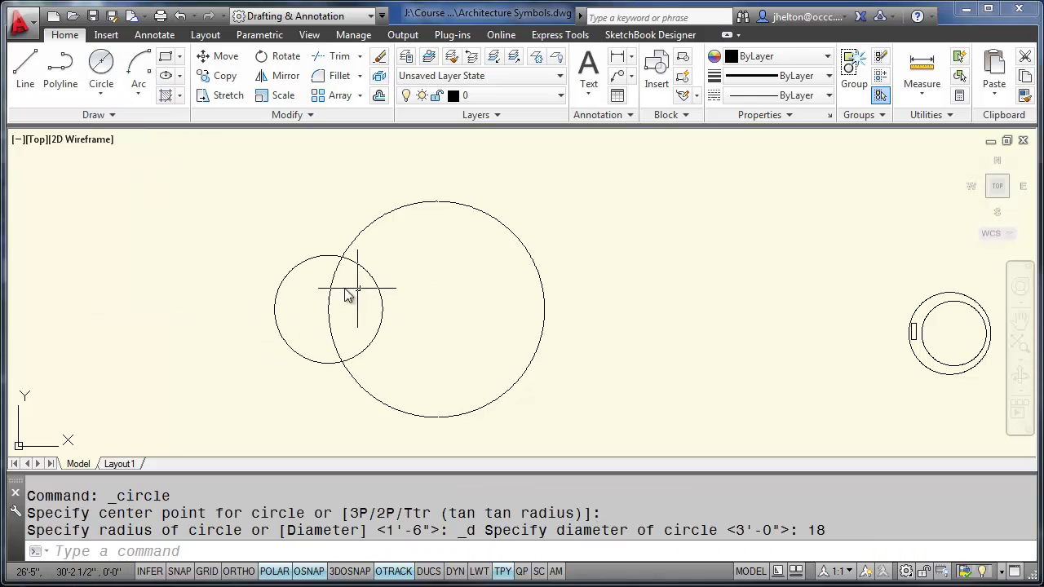
key("Return")
left_click(550, 315)
key("Return")
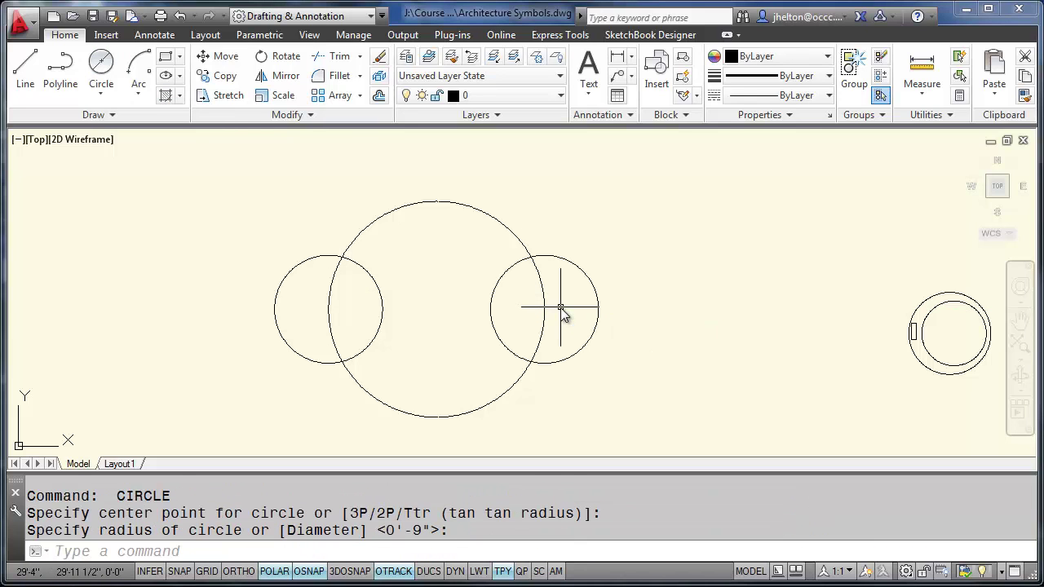
- Trim the right chair circle inside the table and the left chair circle outside the table
type("tr")
key("Return")
key("Return")
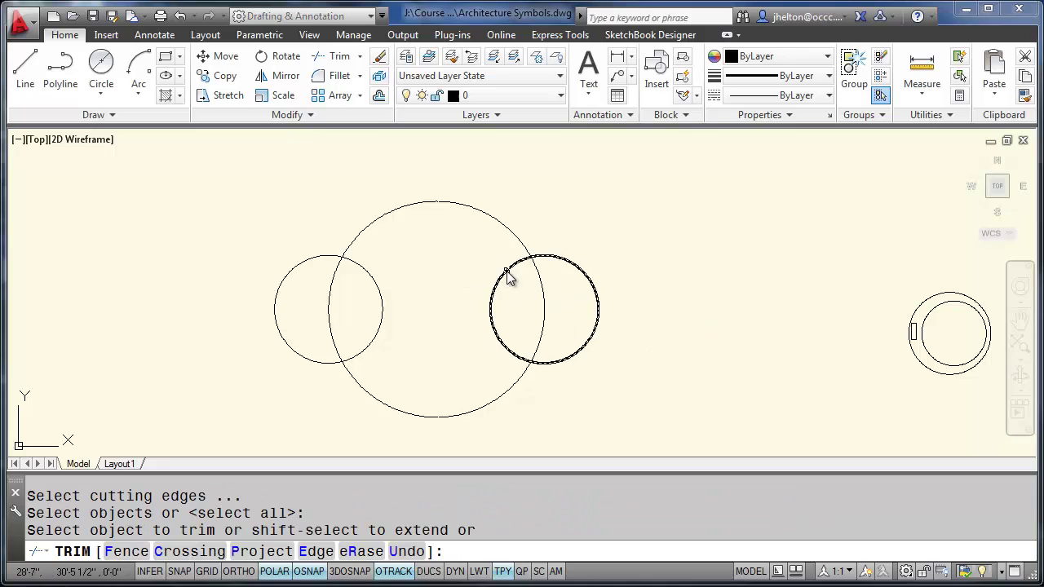
left_click(506, 277)
left_click(314, 266)
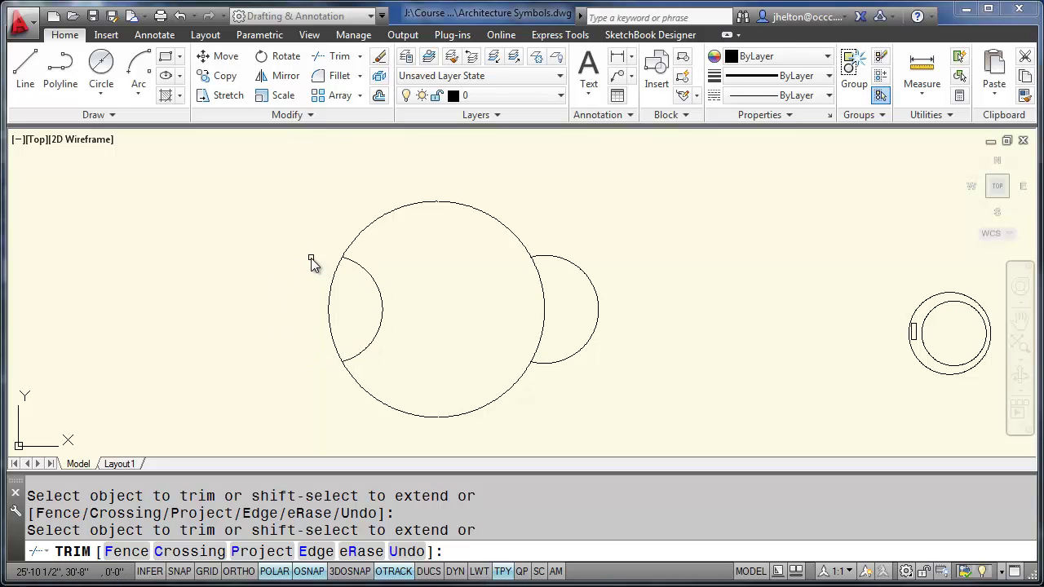
key("Return")
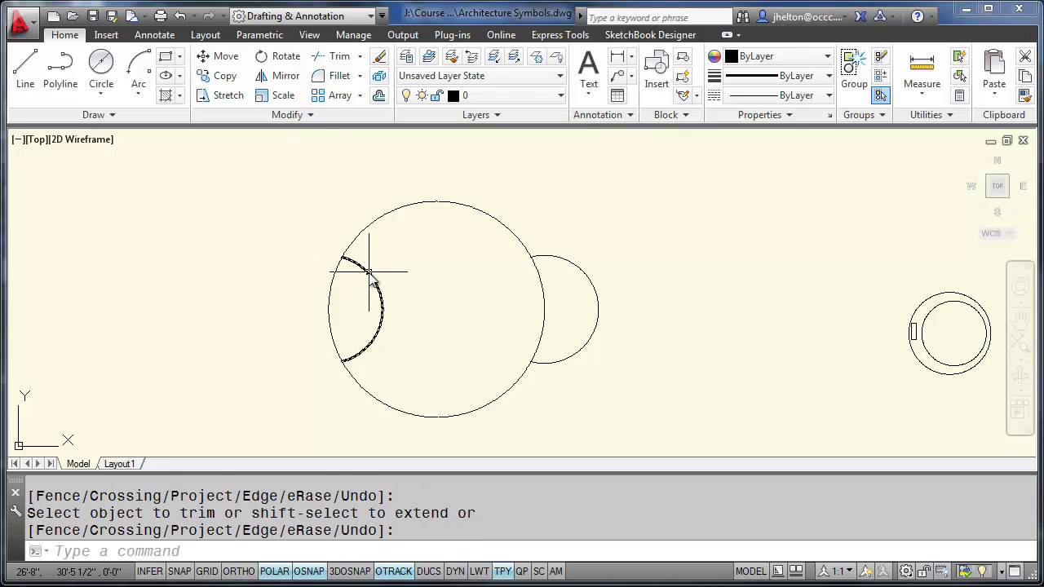
- Set the left chair's arc inside the table to lineweight 0.00 mm and linetype HIDDEN2
left_click(366, 271)
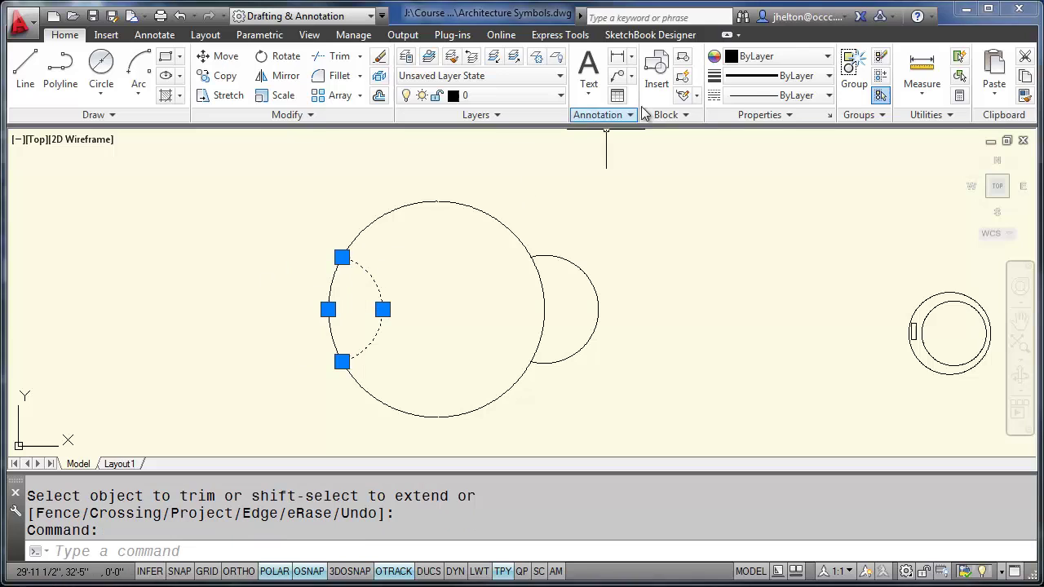
left_click(803, 77)
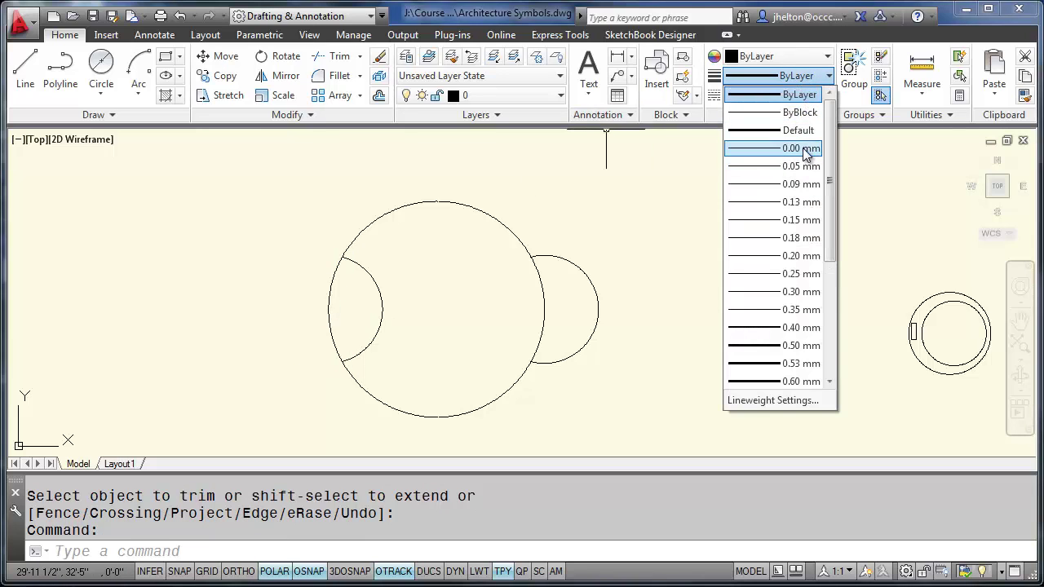
left_click(801, 148)
left_click(795, 95)
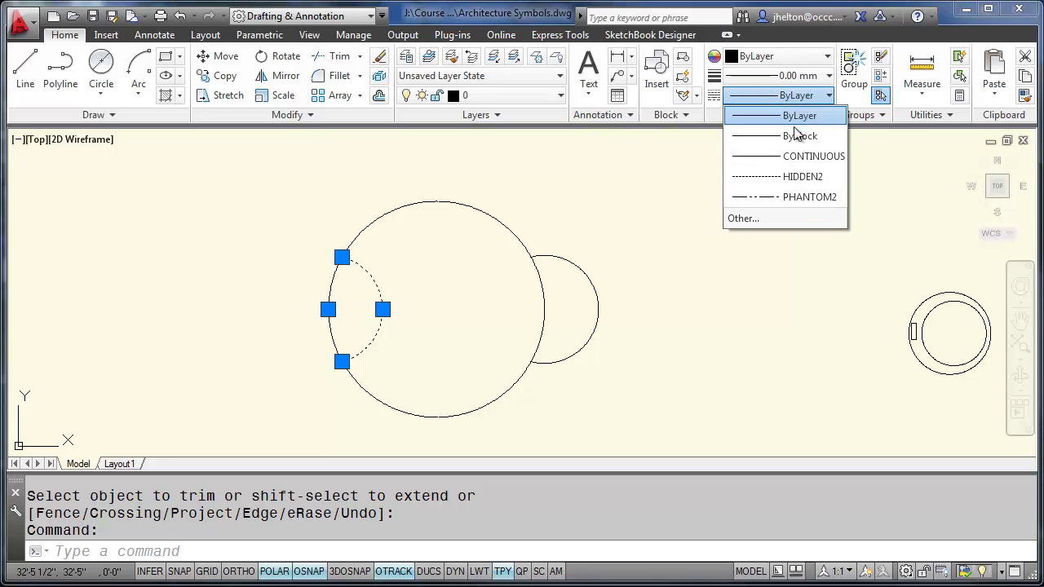
left_click(798, 177)
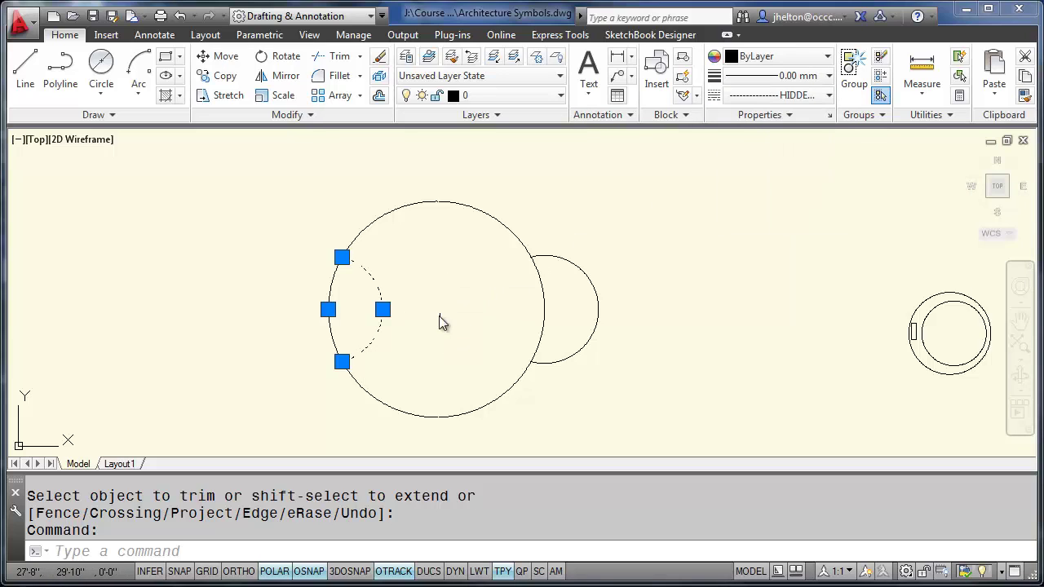
key("Escape")
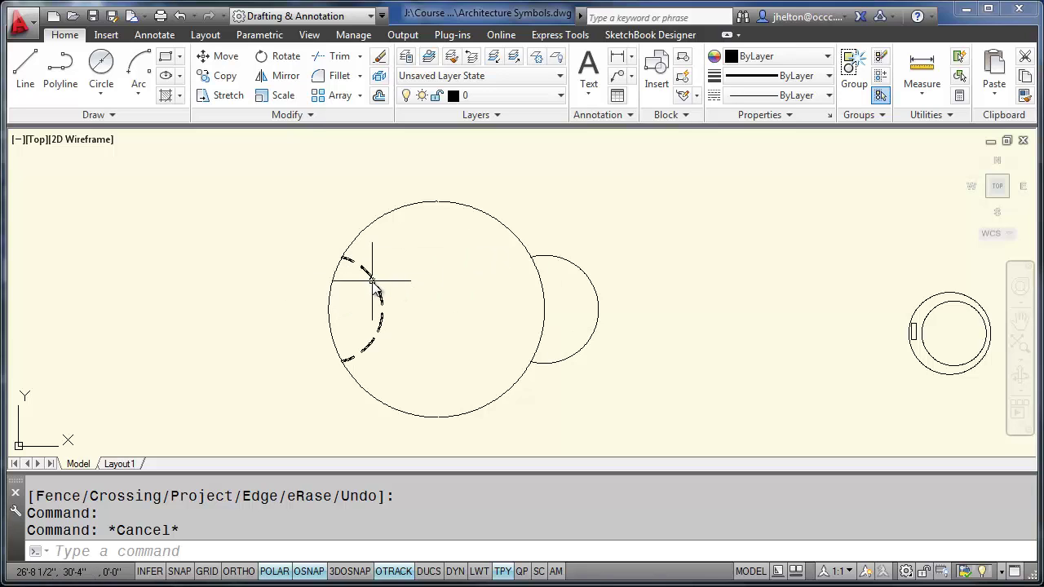
- Create a polar array of the dashed and solid chair arcs with 4 items filling 360 degrees around the table's center
left_click(363, 96)
left_click(364, 188)
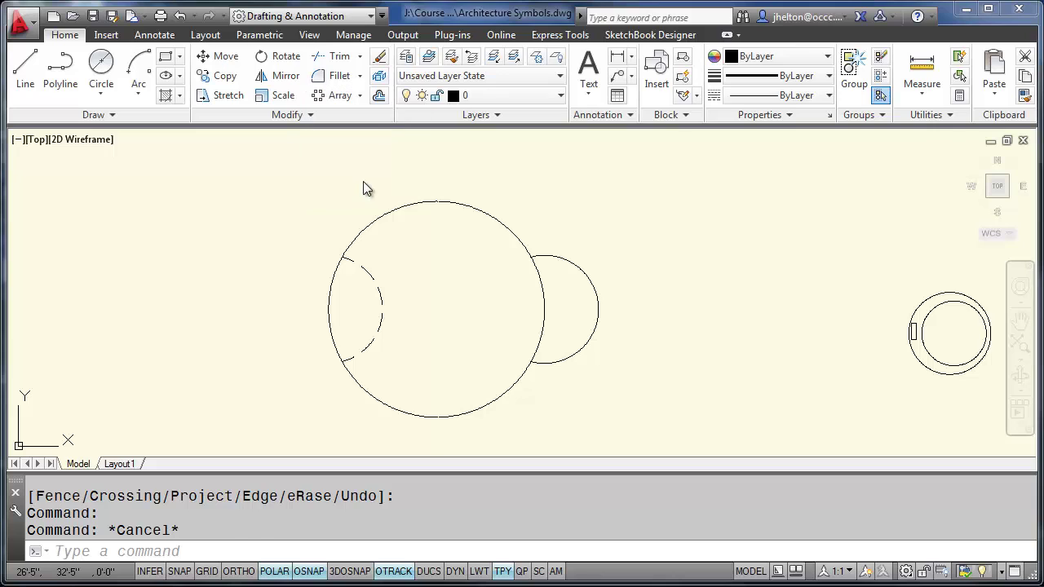
left_click(362, 270)
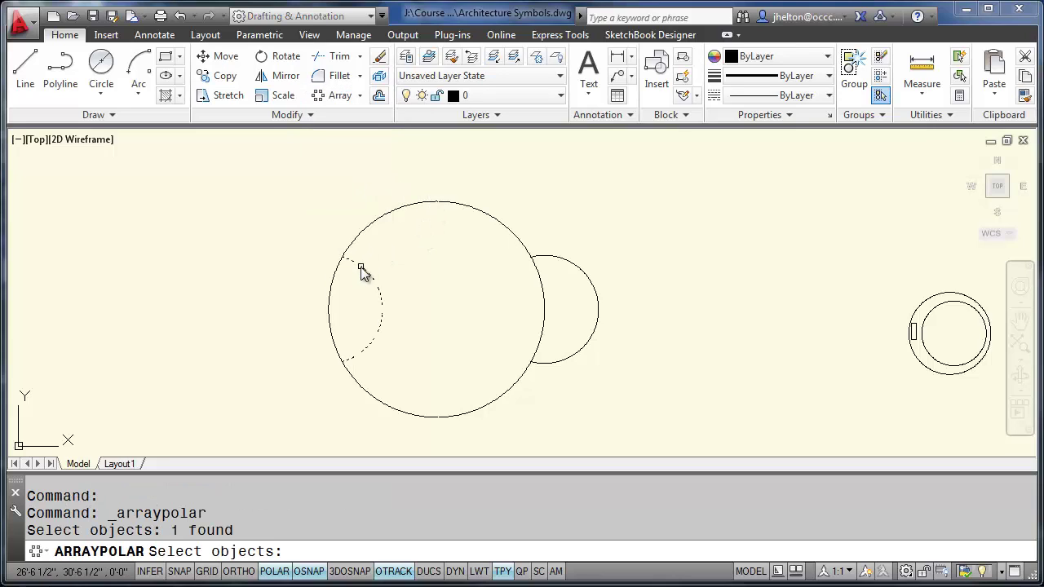
left_click(564, 268)
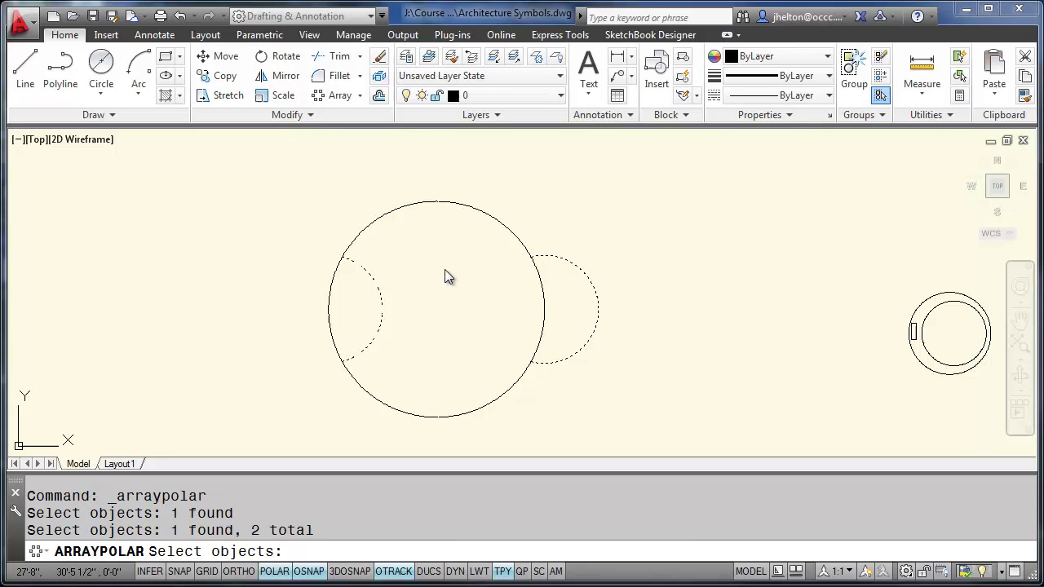
key("Return")
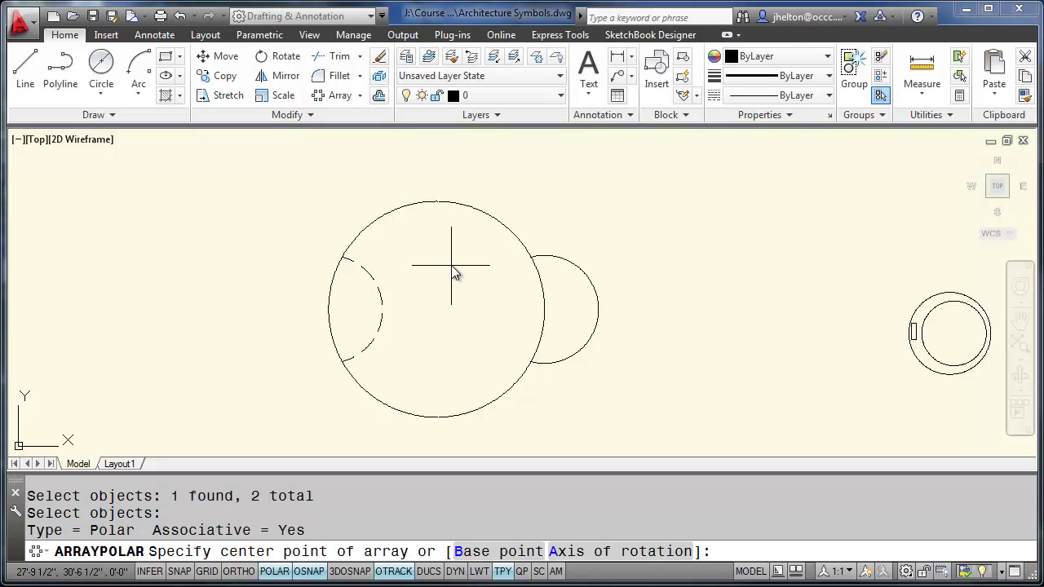
left_click(437, 311)
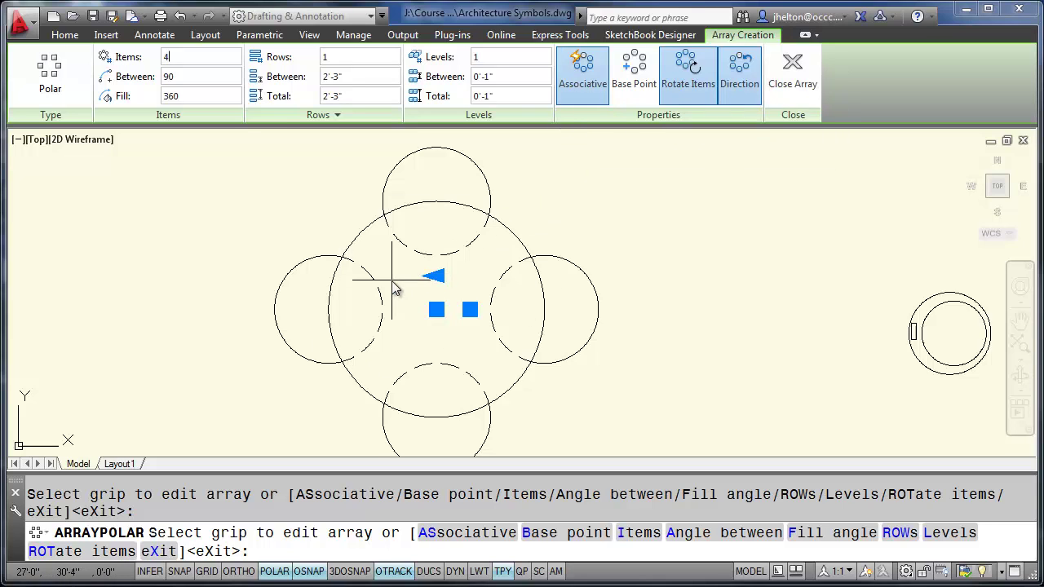
key("Escape")
key("Escape")
scroll(441, 290, "down", 2)
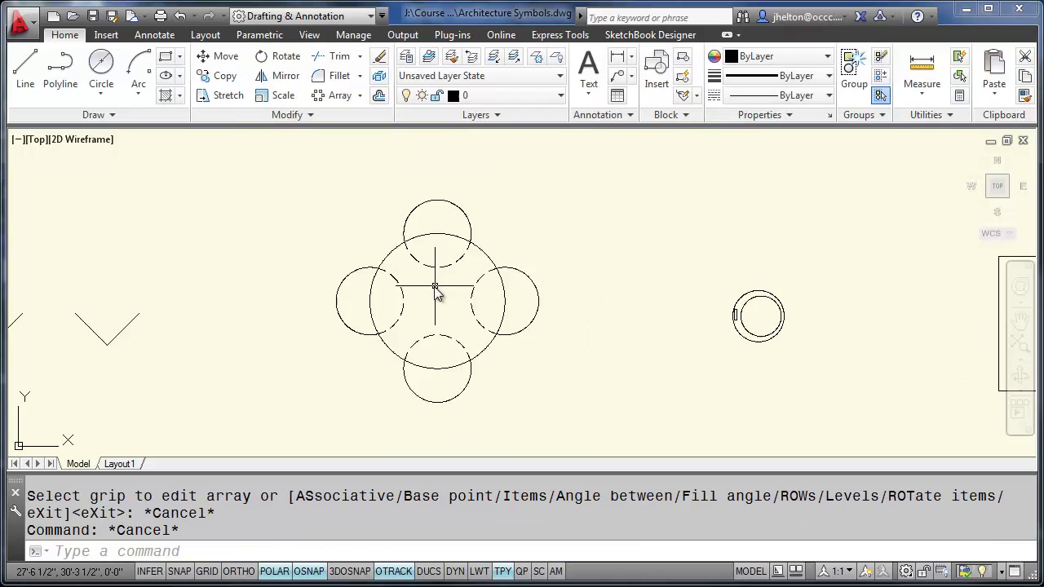
- Start a block definition named rtable with its base point and objects both specified on-screen
left_click(106, 34)
left_click(124, 82)
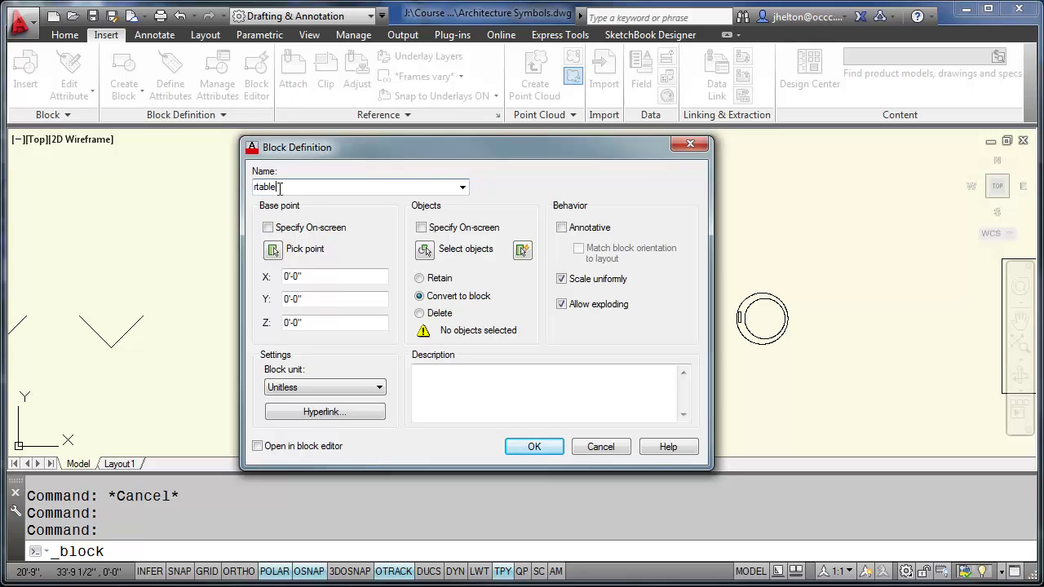
left_click(268, 228)
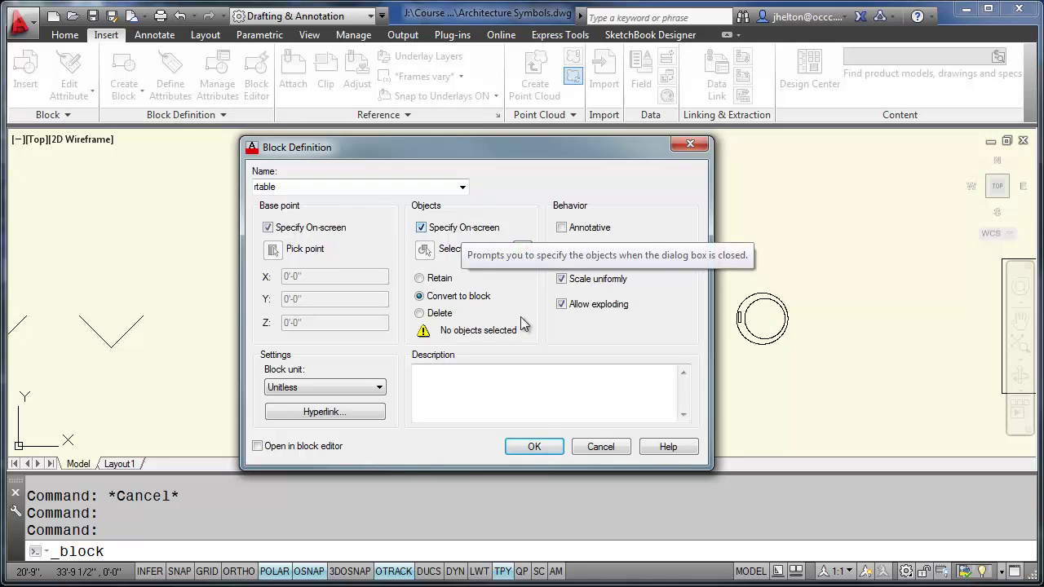
left_click(535, 447)
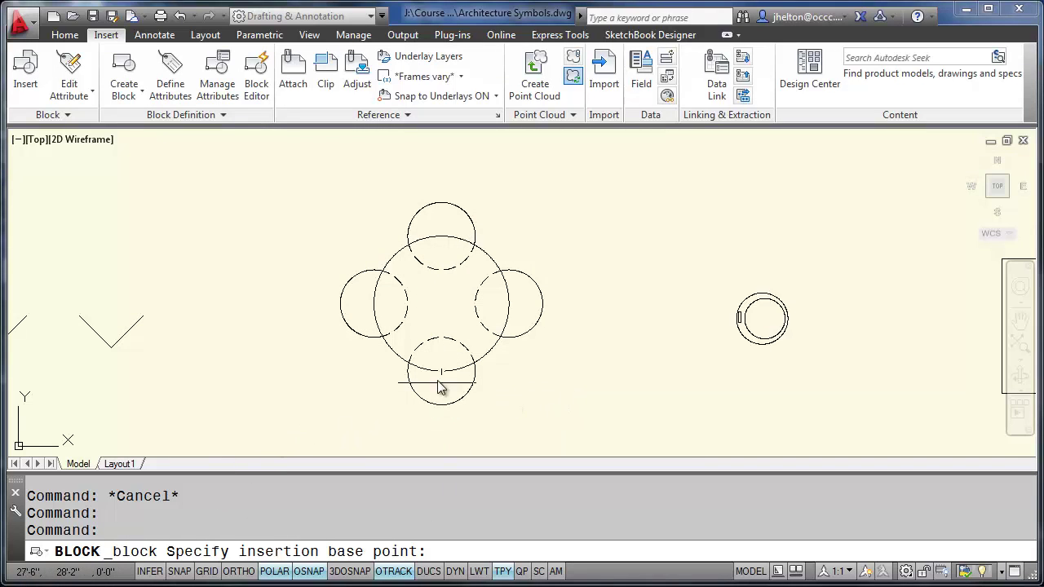
- Use the round table's center as the base point and select the table with all its chairs as the block objects
left_click(441, 303)
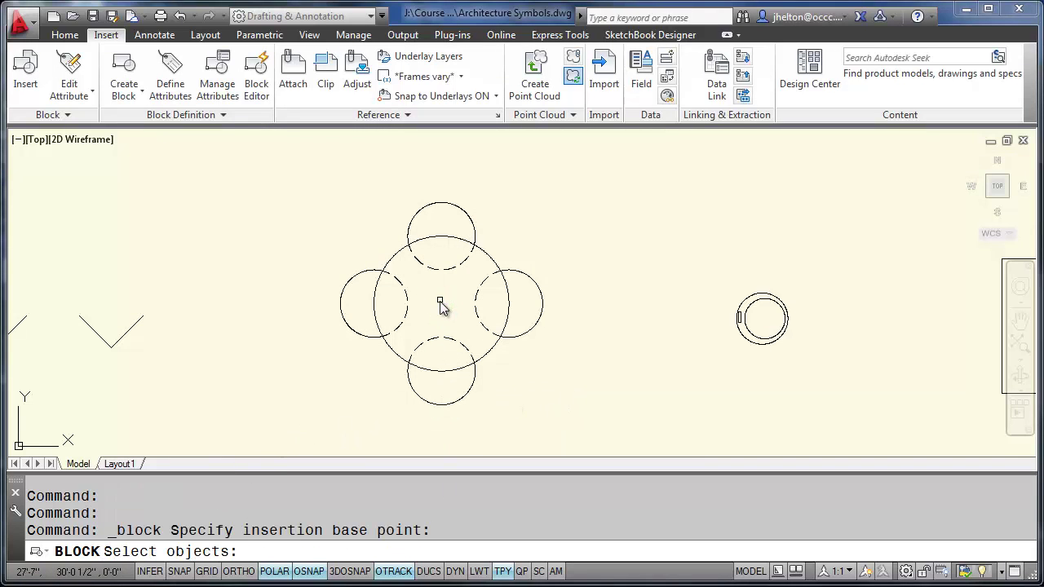
left_click(591, 415)
left_click(335, 183)
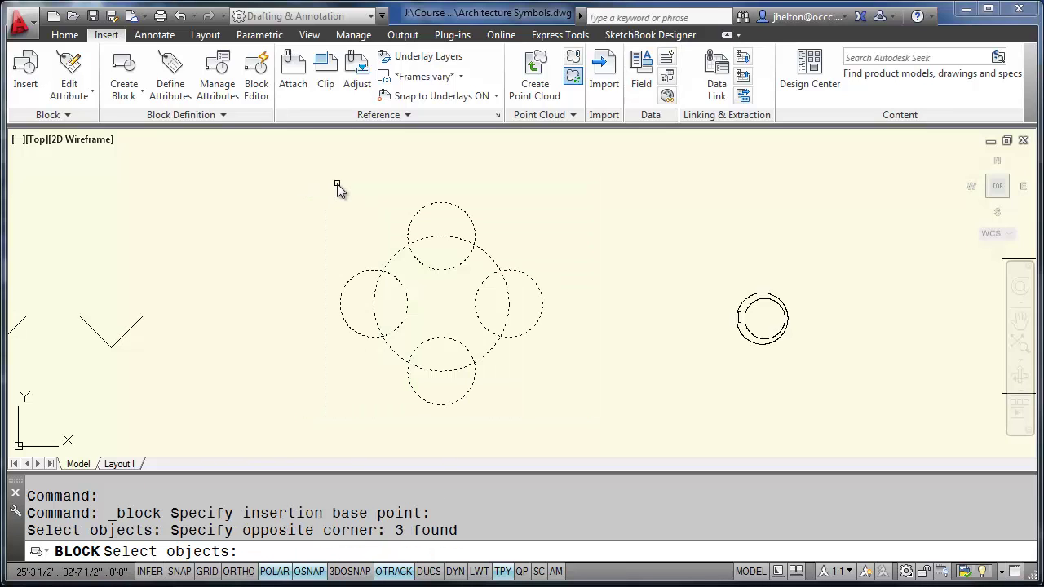
key("Return")
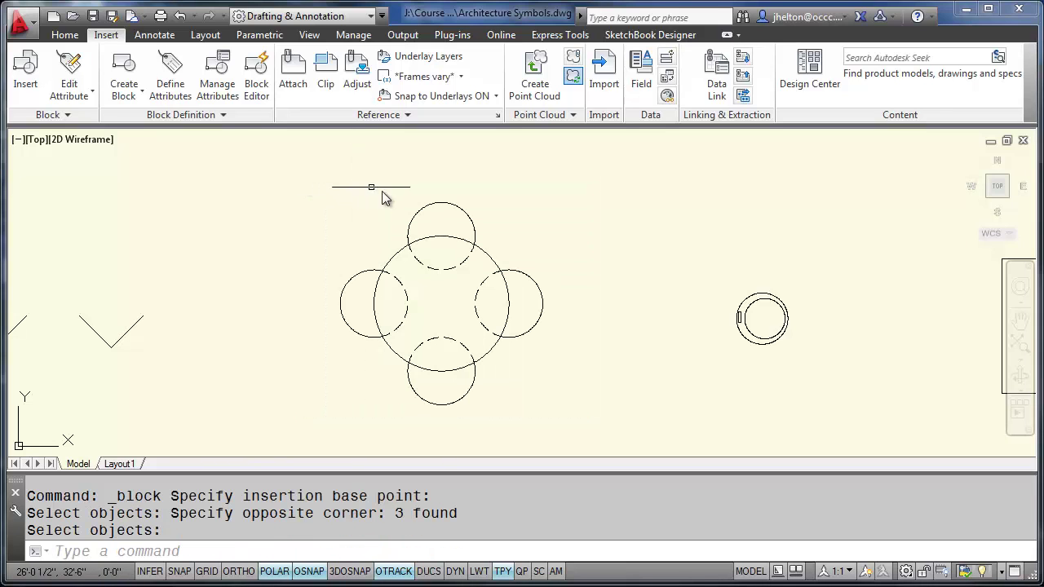
middle_click_drag(601, 273, 373, 233)
scroll(373, 233, "down", 1)
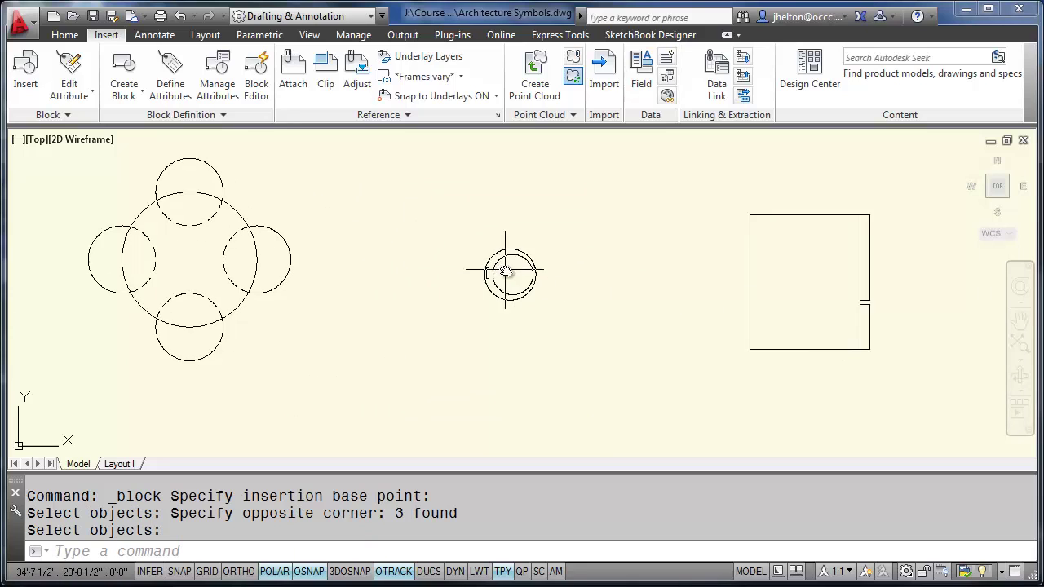
- Start a block definition named bsink for the round bathroom sink, with base point and objects specified on-screen
scroll(408, 272, "down", 2)
middle_click_drag(408, 273, 449, 154)
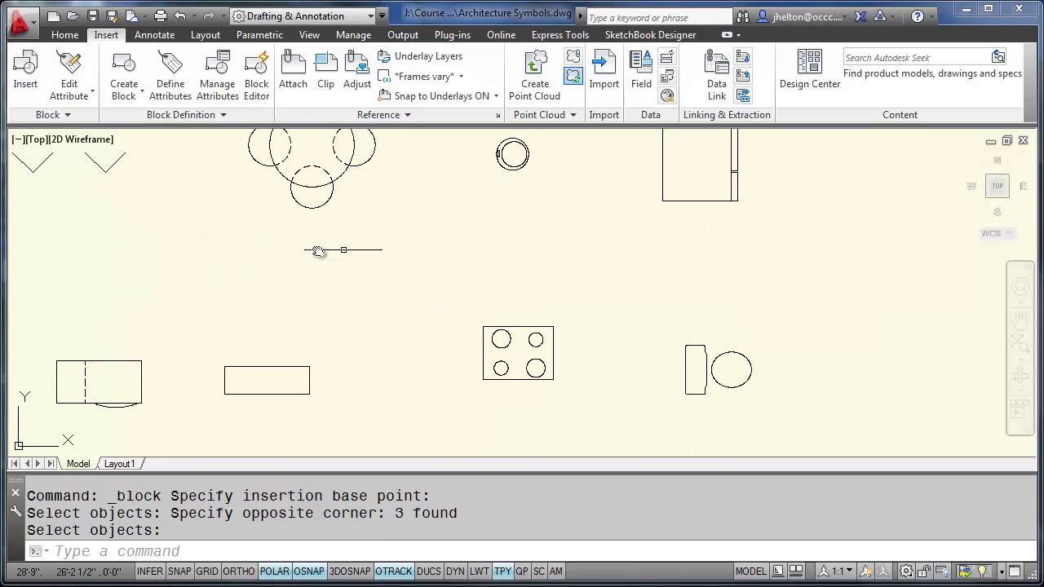
middle_click_drag(361, 230, 357, 239)
scroll(419, 233, "up", 6)
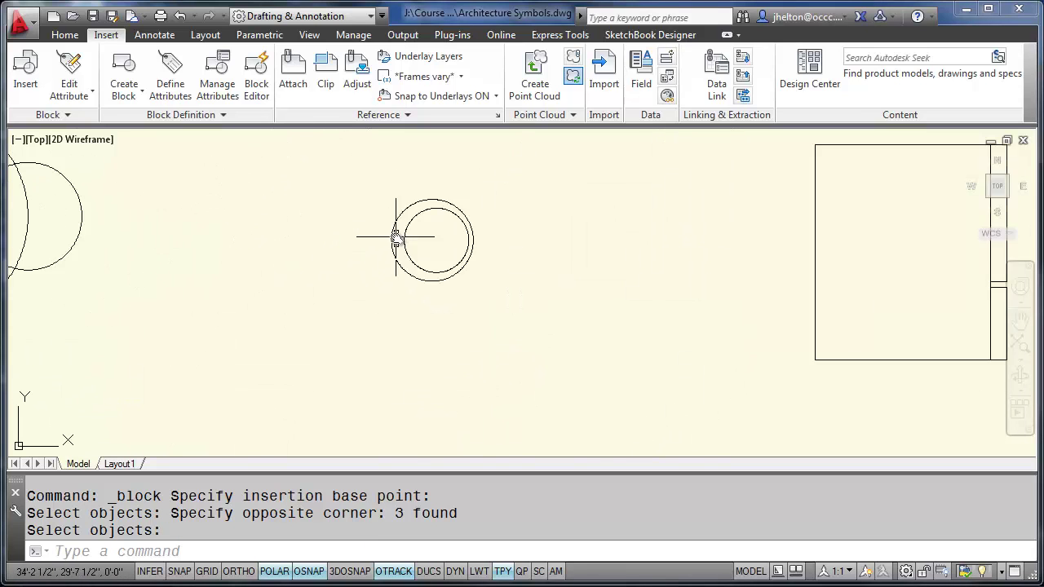
middle_click_drag(424, 212, 363, 289)
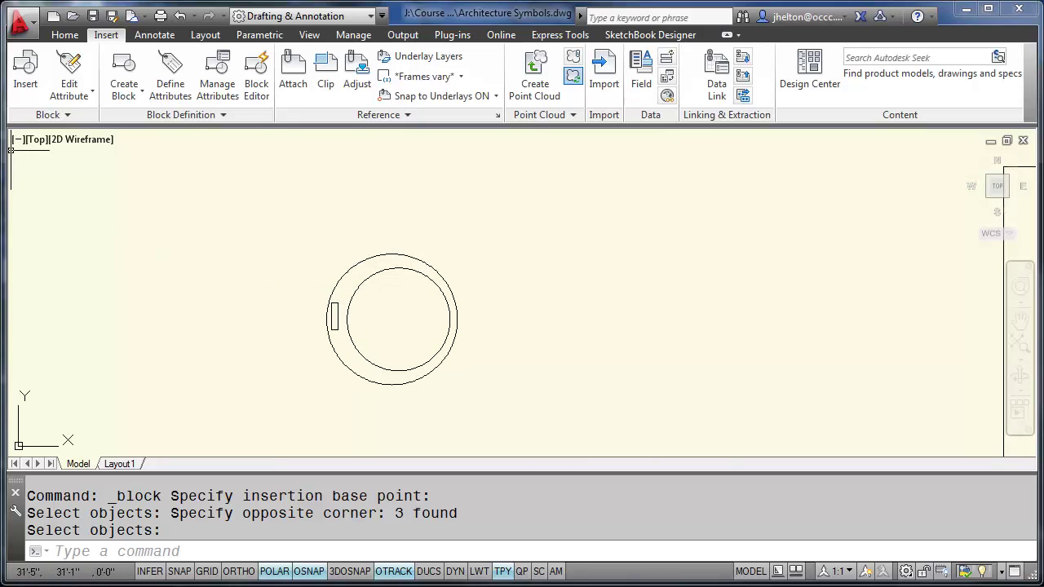
left_click(124, 74)
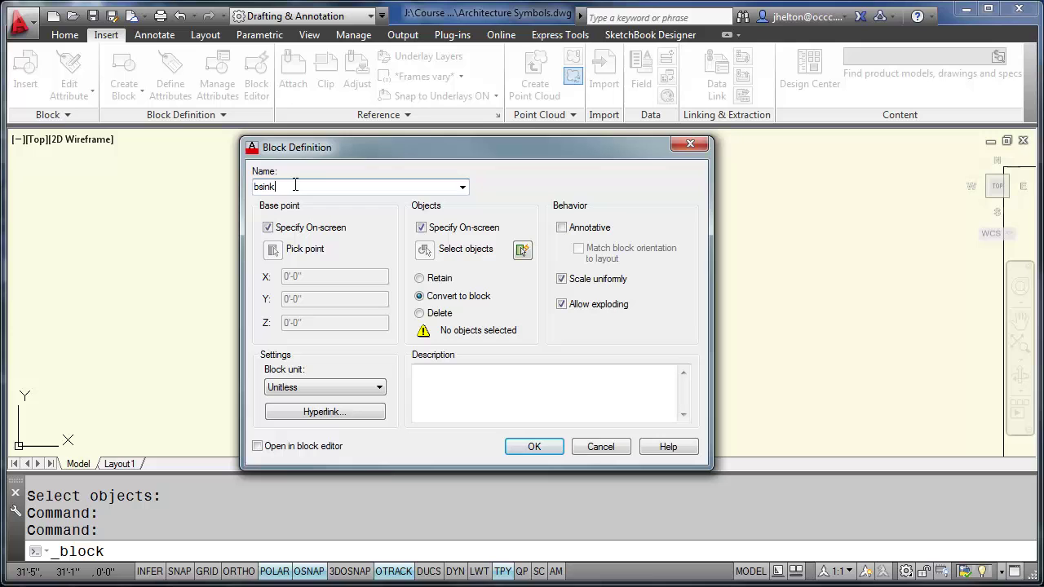
left_click(531, 447)
- Use the round sink's center as the base point and select the whole sink as the block objects
left_click(401, 328)
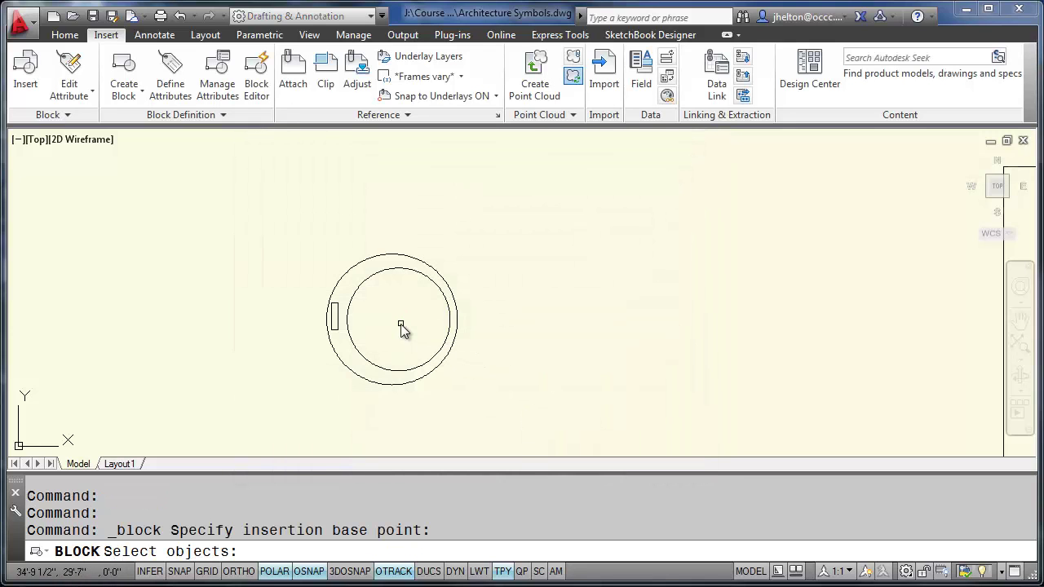
left_click(502, 228)
left_click(302, 426)
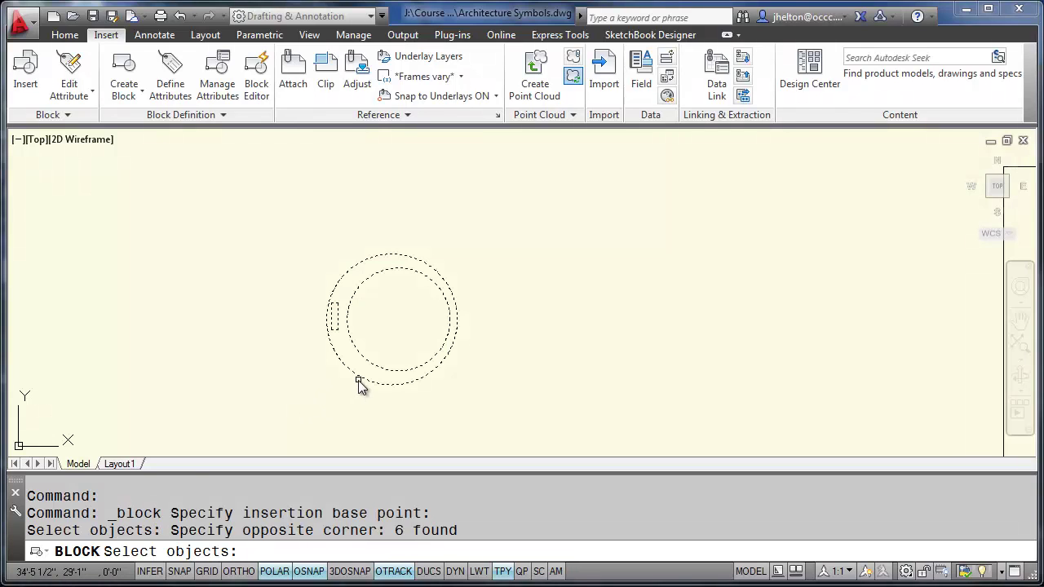
key("Return")
- Start a block definition named tub for the bathtub symbol, with base point and objects specified on-screen
scroll(412, 326, "down", 4)
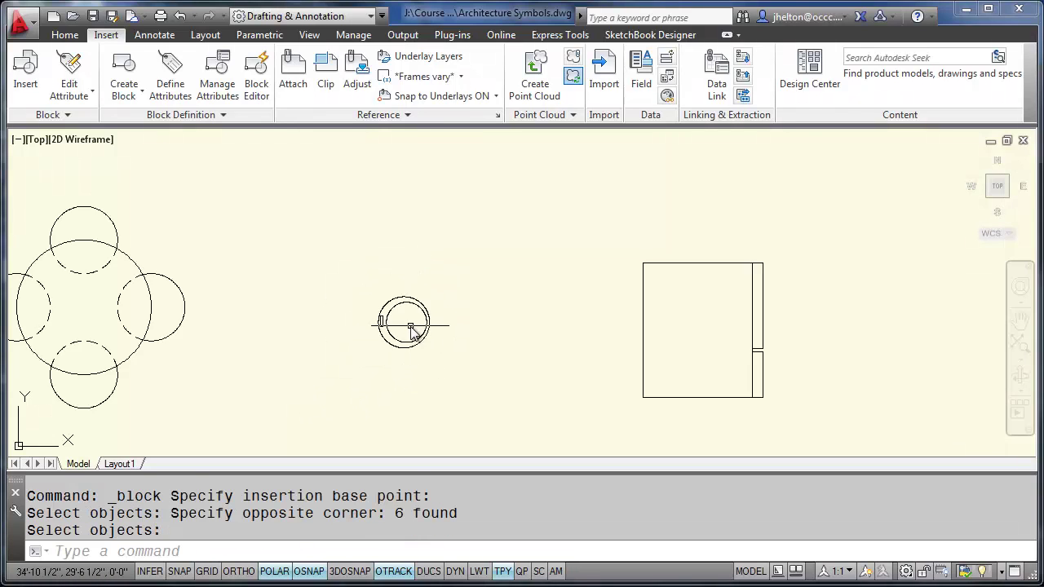
middle_click_drag(413, 336, 507, 177)
scroll(458, 255, "down", 2)
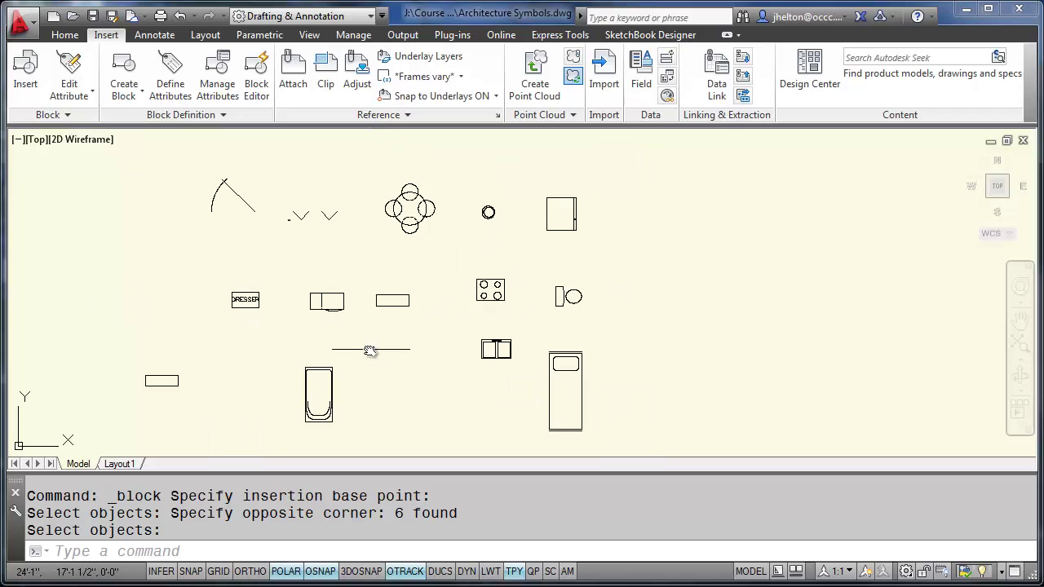
middle_click_drag(370, 350, 461, 262)
scroll(407, 318, "up", 3)
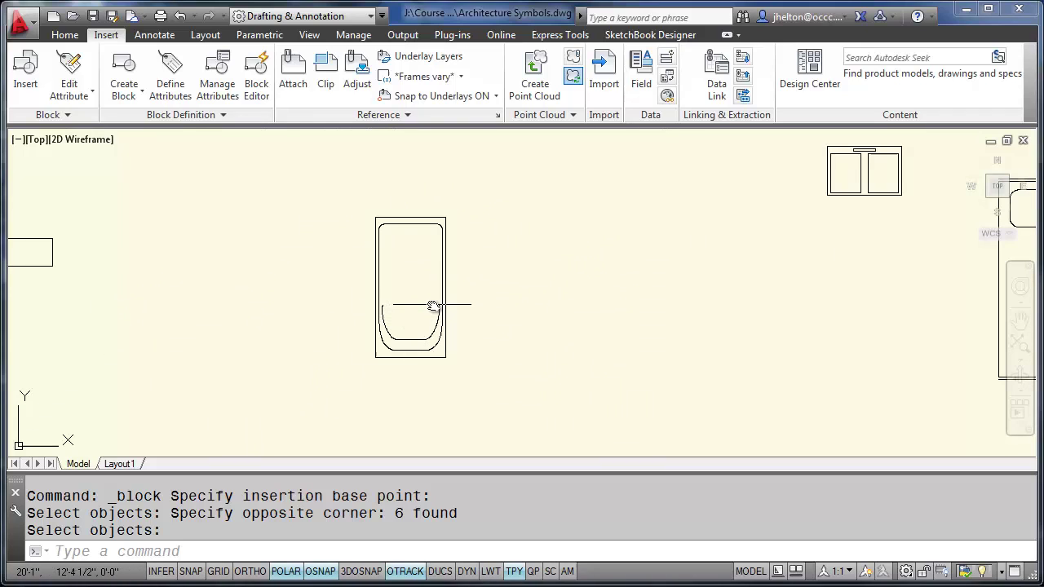
left_click(131, 72)
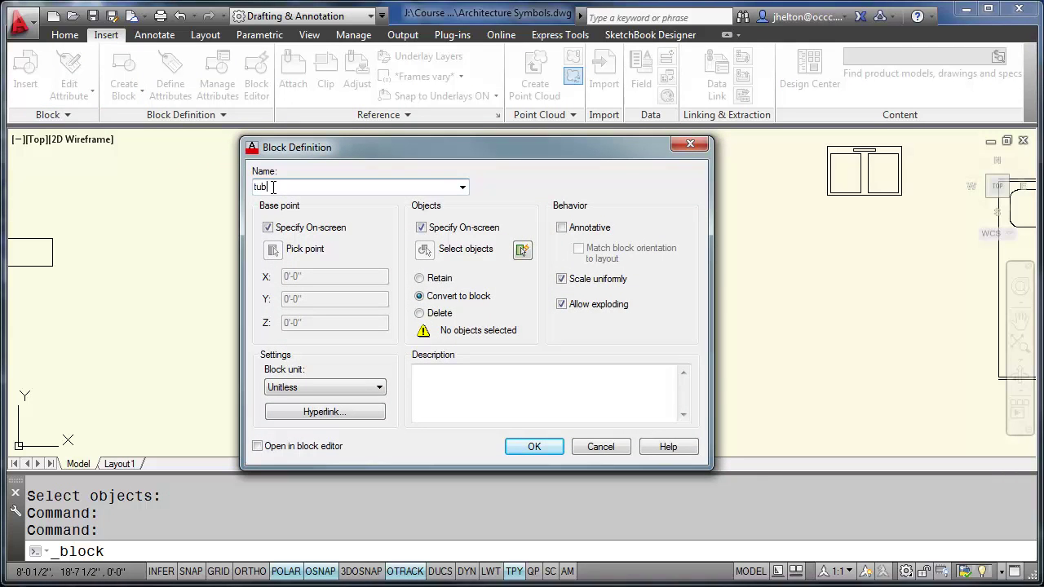
type("tub")
left_click(537, 447)
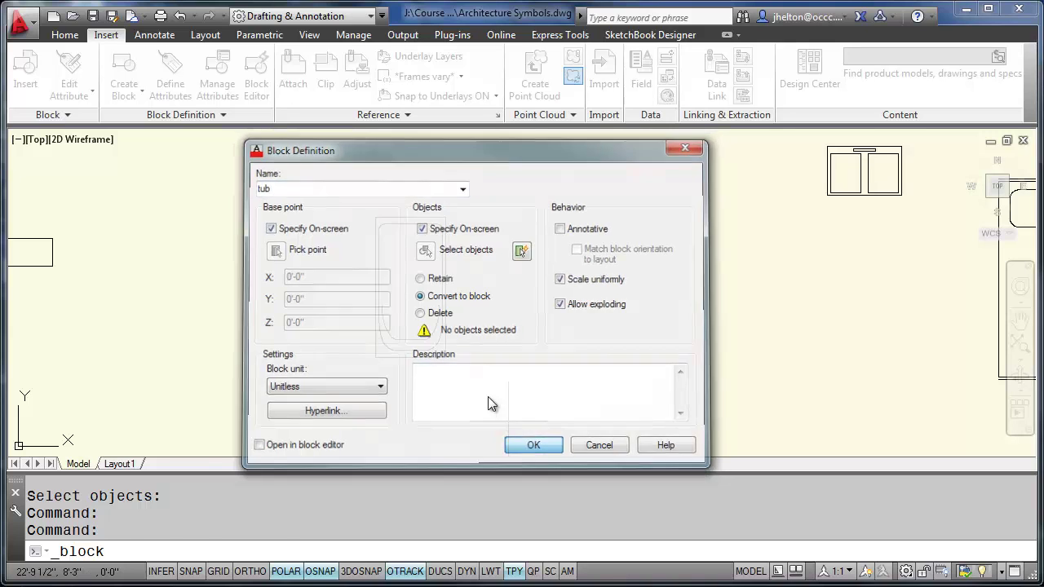
- Use the bathtub's upper-left corner as the base point and select the entire tub as the block objects
left_click(380, 222)
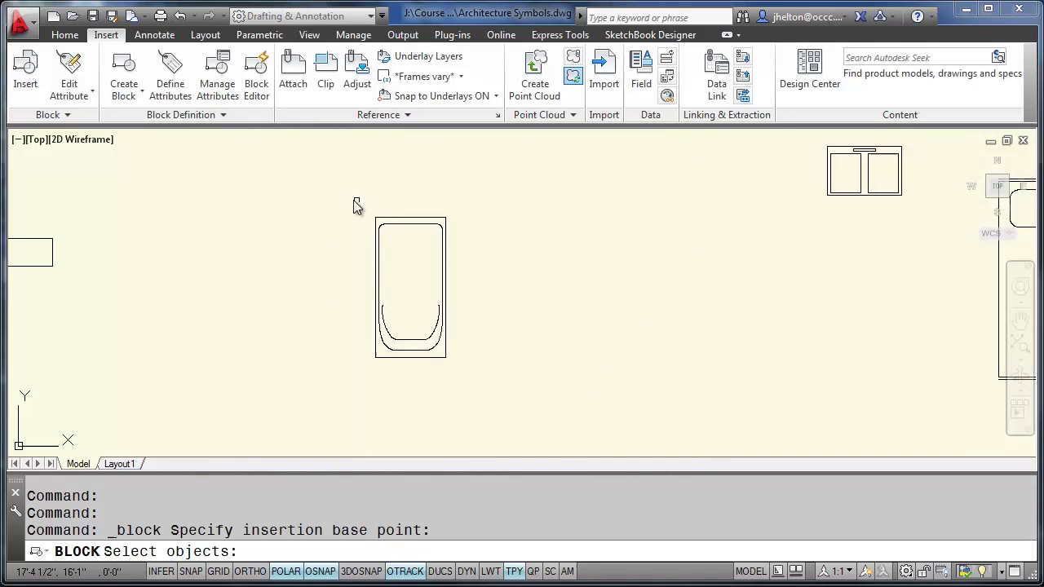
left_click(342, 195)
left_click(513, 437)
key("Return")
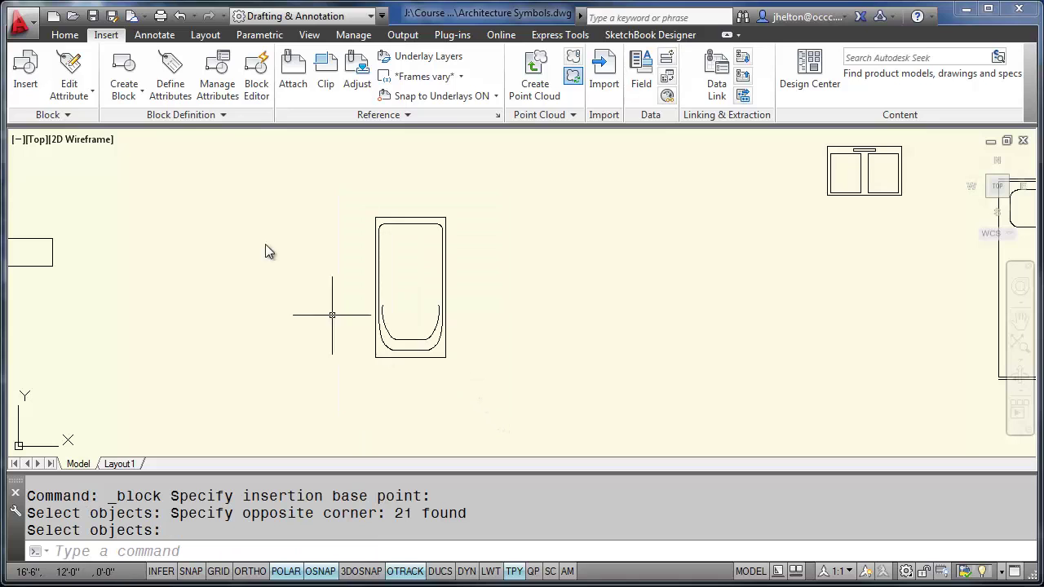
- Start inserting a block and list the block names defined in the drawing
left_click(25, 72)
left_click(553, 209)
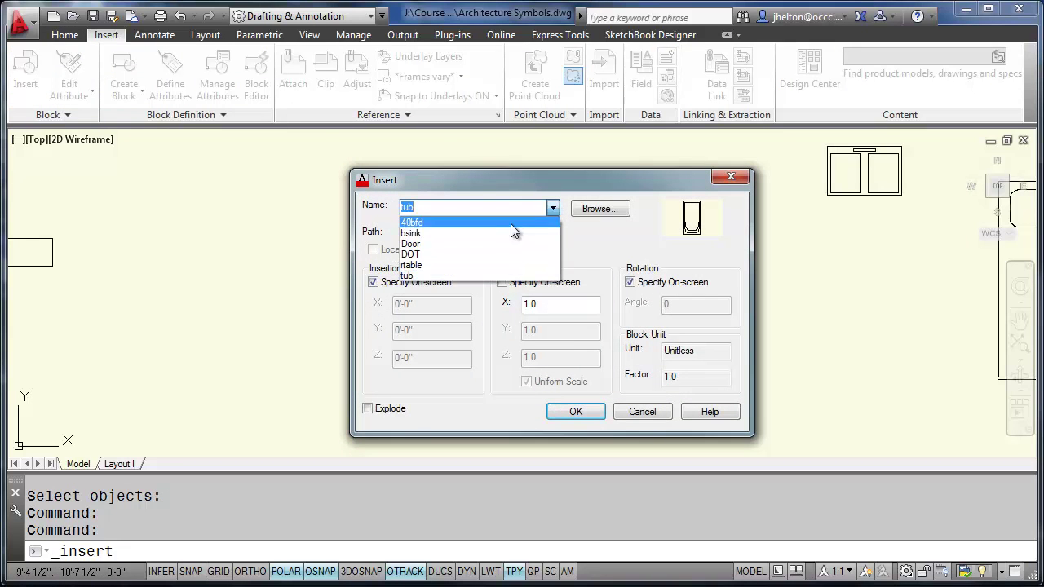